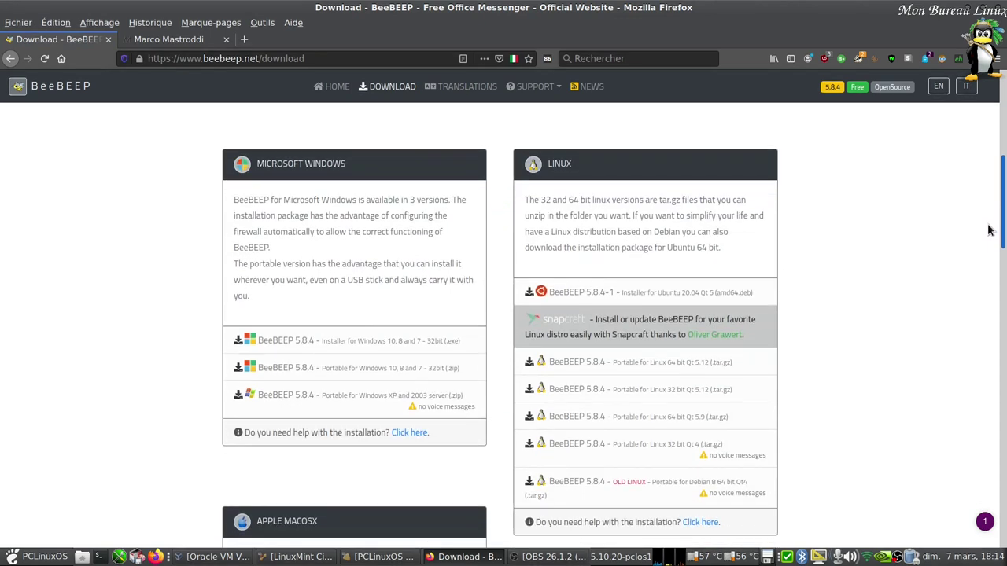
- Look over the BeeBEEP download page and open the site's online help
{"action": "scroll", "coordinate": [990, 226], "scroll_direction": "up", "scroll_amount": 1}
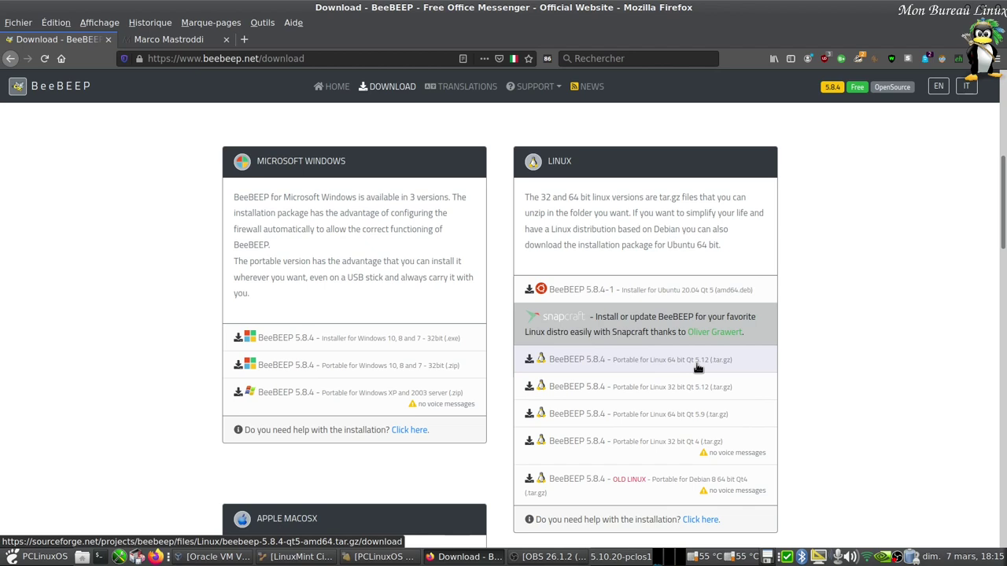
{"action": "left_click_drag", "start_coordinate": [1003, 233], "coordinate": [999, 118]}
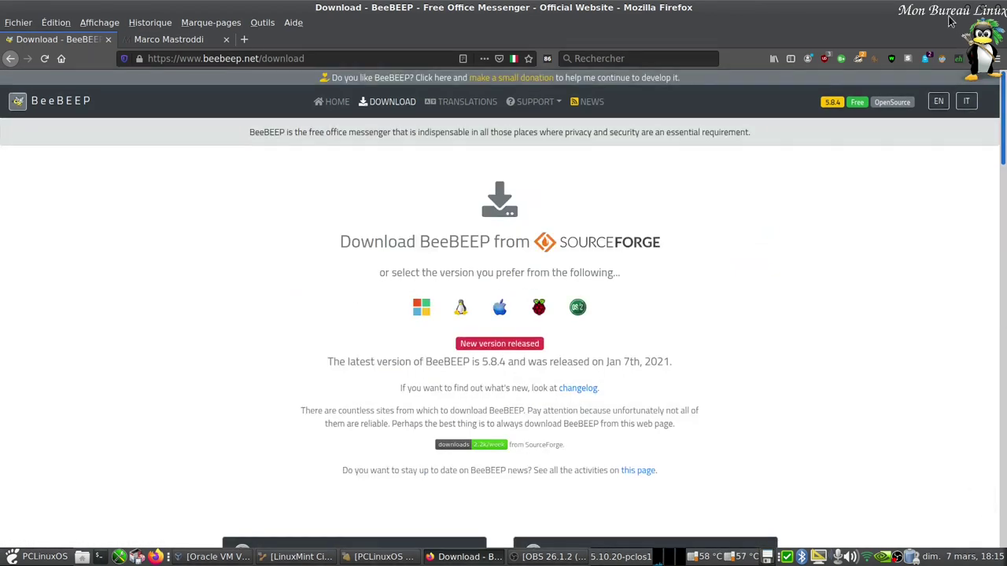
{"action": "left_click", "coordinate": [541, 106]}
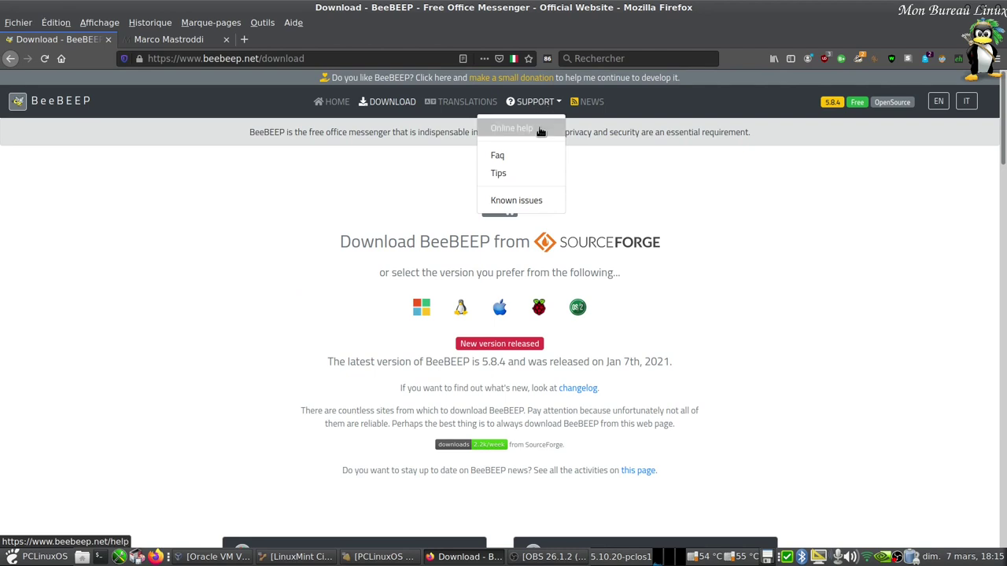
{"action": "left_click", "coordinate": [537, 131]}
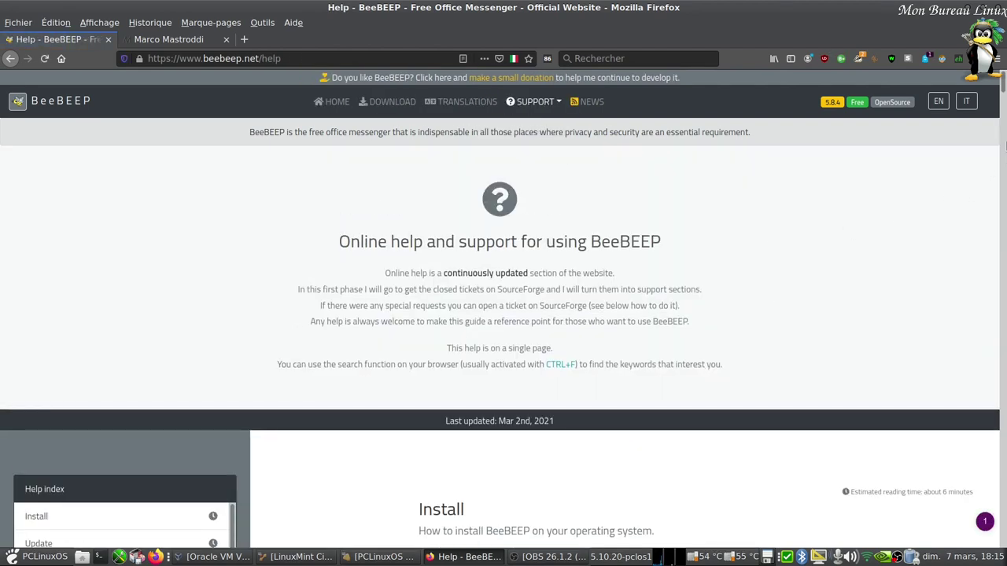
{"action": "scroll", "coordinate": [145, 112], "scroll_direction": "down", "scroll_amount": 10}
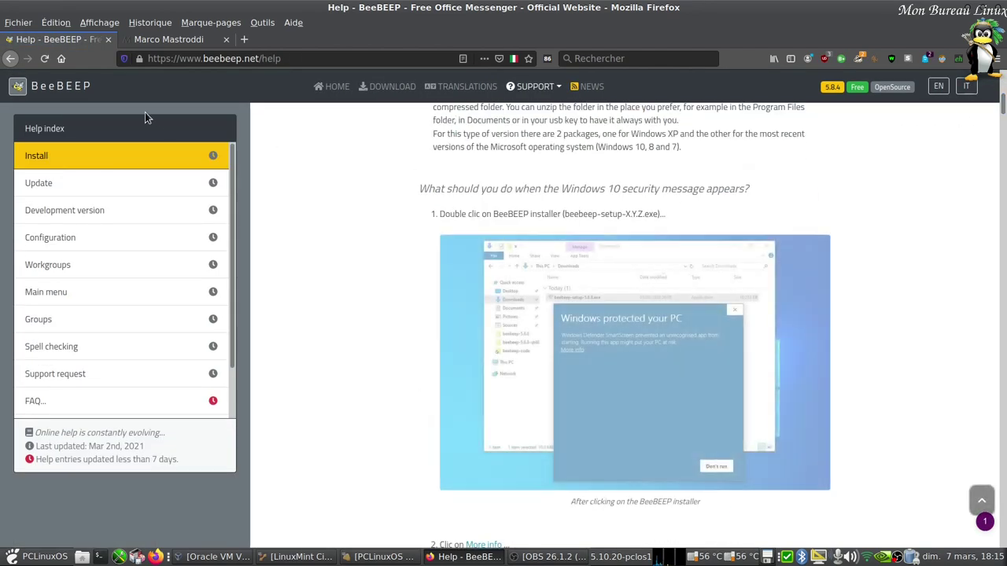
- Browse the online help sections on updating, the development version, workgroups and the main menu, ending on Development version
{"action": "left_click", "coordinate": [66, 192]}
{"action": "left_click", "coordinate": [66, 217]}
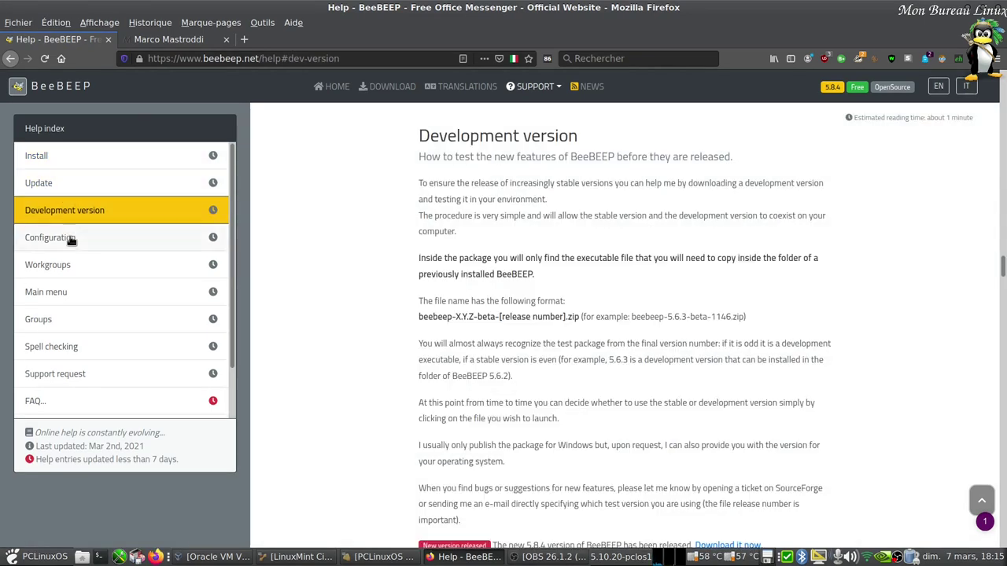
{"action": "left_click", "coordinate": [65, 267]}
{"action": "left_click", "coordinate": [59, 292]}
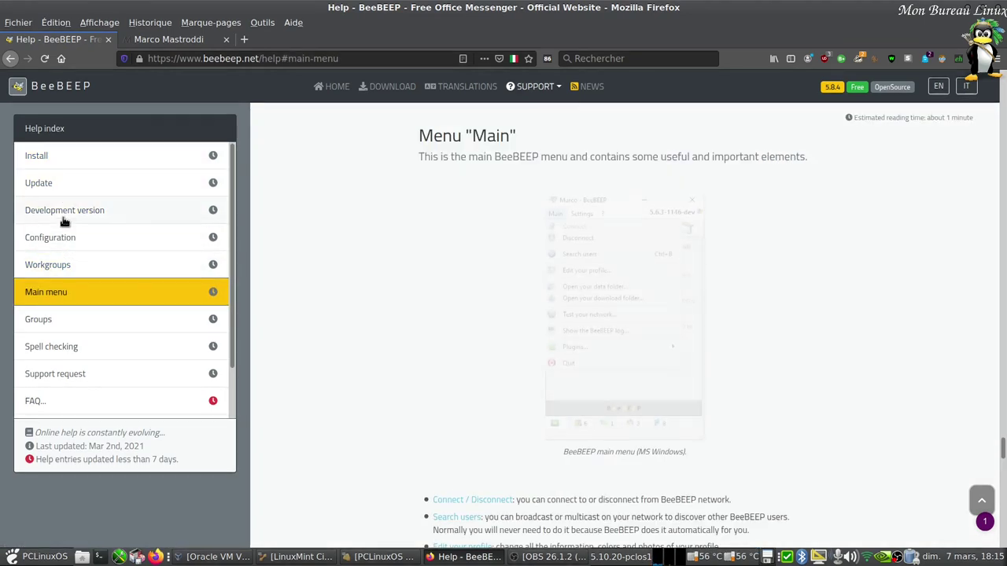
{"action": "left_click", "coordinate": [63, 208]}
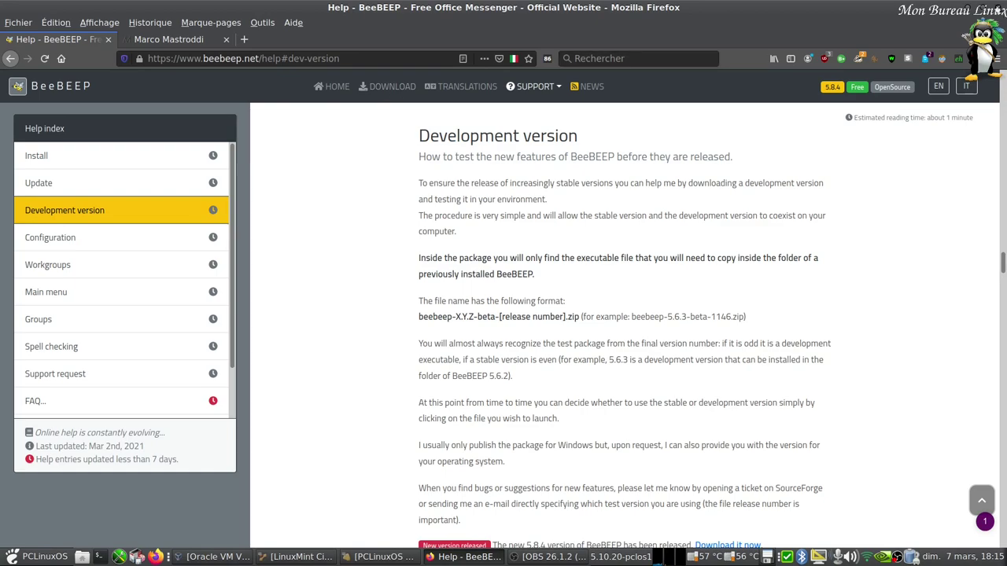
- Minimize the browser and bring up the LinuxMint and PCLinuxOS virtual machine windows side by side
{"action": "left_click", "coordinate": [972, 11]}
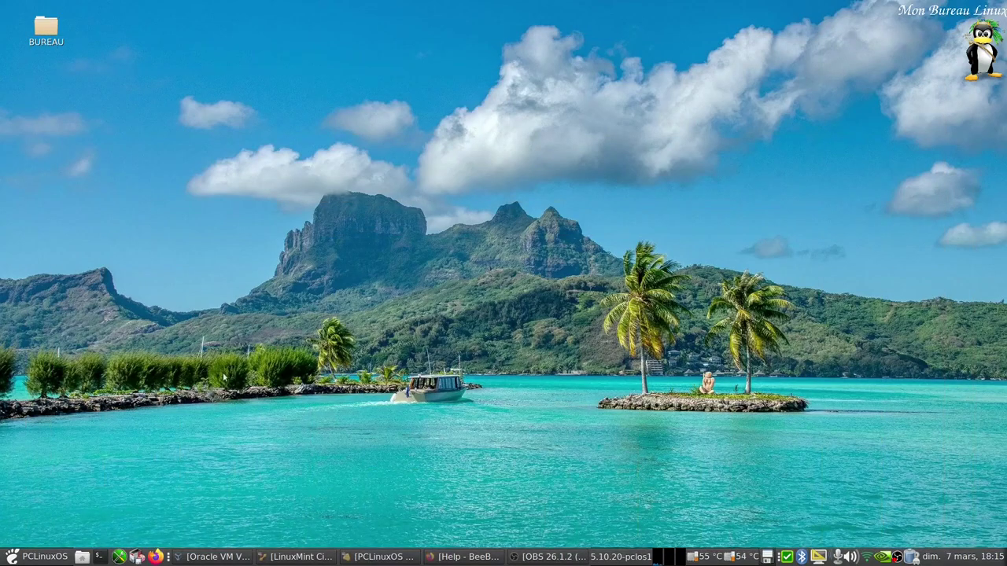
{"action": "left_click", "coordinate": [298, 557]}
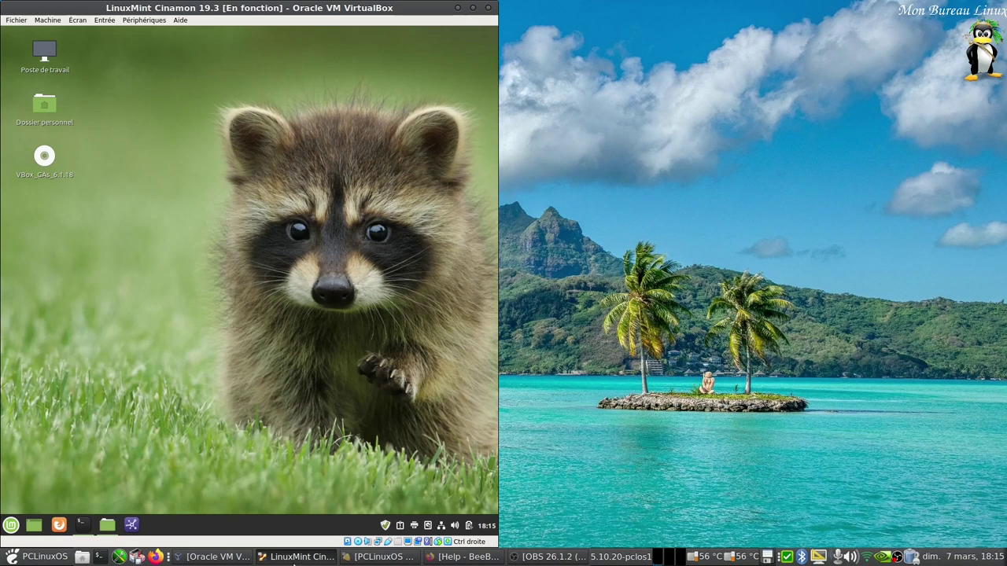
{"action": "left_click", "coordinate": [384, 557]}
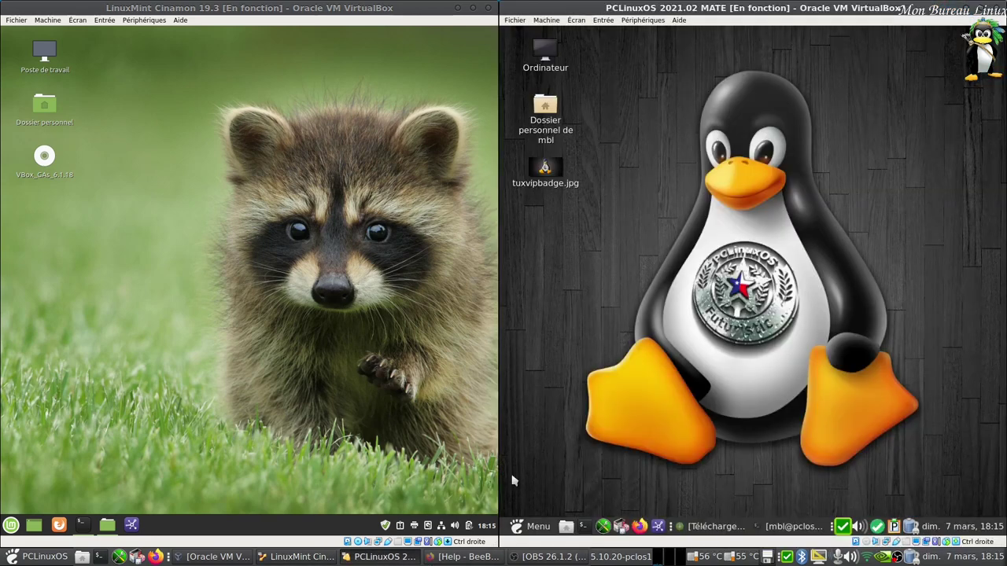
- In the LinuxMint VM, check the execution permission of the beebeep file in Téléchargements/beebeep-5.8.4-qt5-amd64, and minimize the file manager
{"action": "mouse_move", "coordinate": [107, 525]}
{"action": "left_click", "coordinate": [97, 461]}
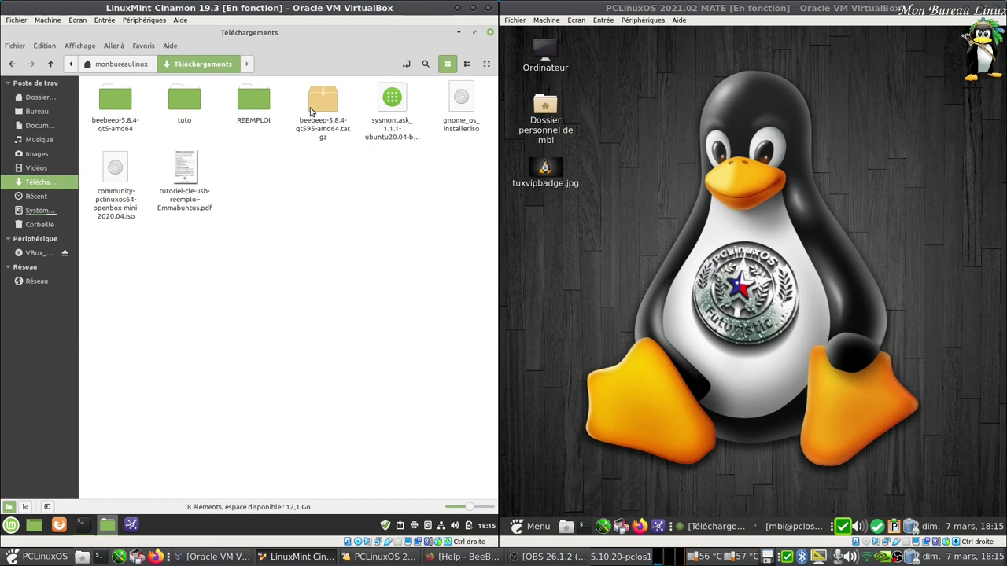
{"action": "double_click", "coordinate": [115, 99]}
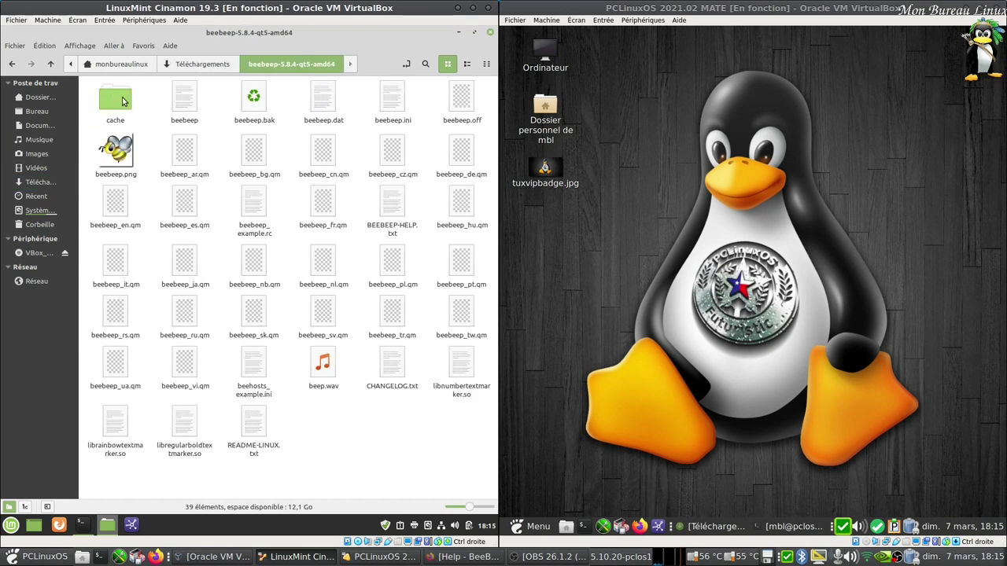
{"action": "right_click", "coordinate": [186, 110]}
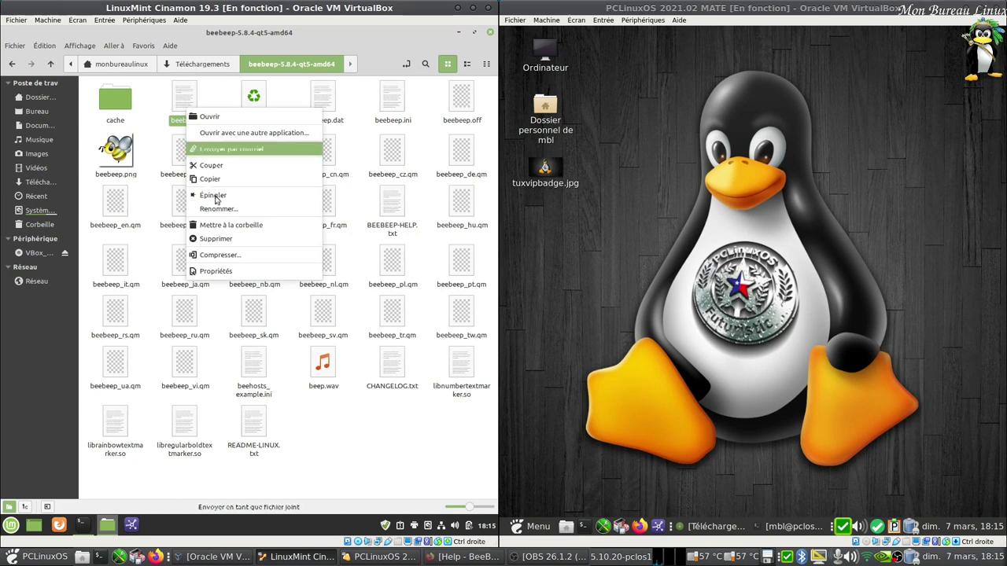
{"action": "left_click", "coordinate": [240, 270]}
{"action": "left_click", "coordinate": [217, 137]}
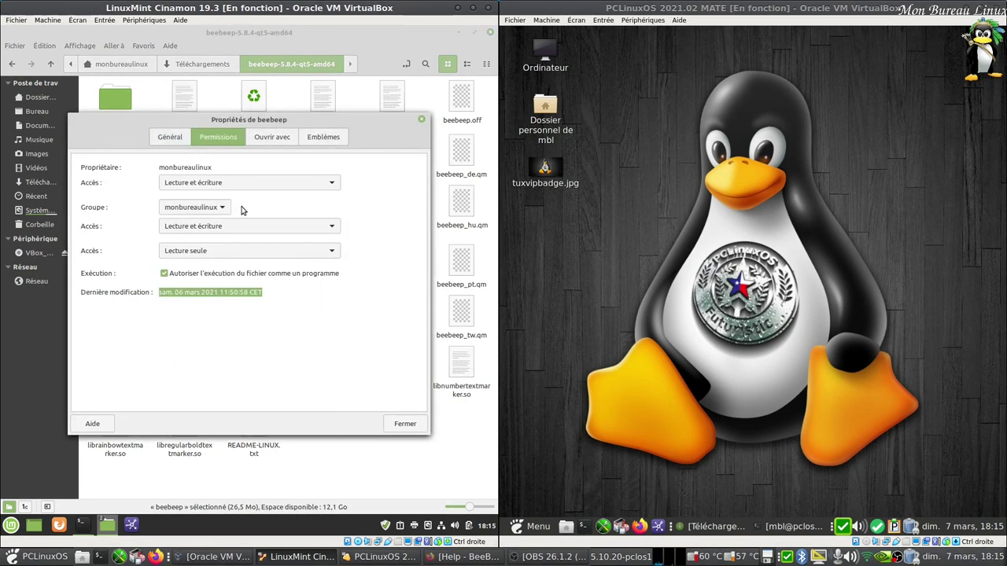
{"action": "left_click", "coordinate": [405, 425]}
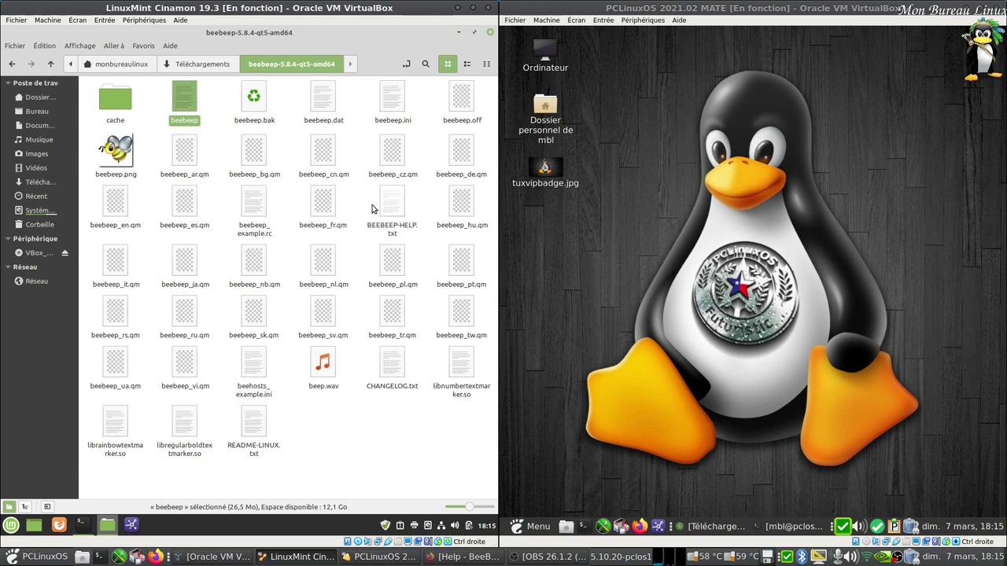
{"action": "left_click", "coordinate": [457, 34]}
- Launch BeeBEEP from the LinuxMint VM's terminal with ./beebeep
{"action": "left_click", "coordinate": [82, 525]}
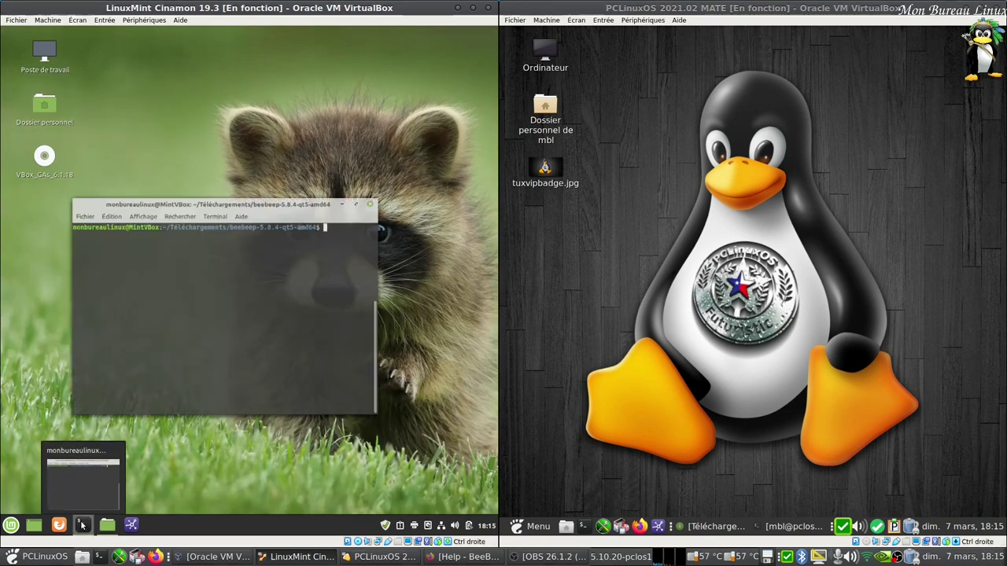
{"action": "type", "text": "./beebeep"}
{"action": "key", "text": "Return"}
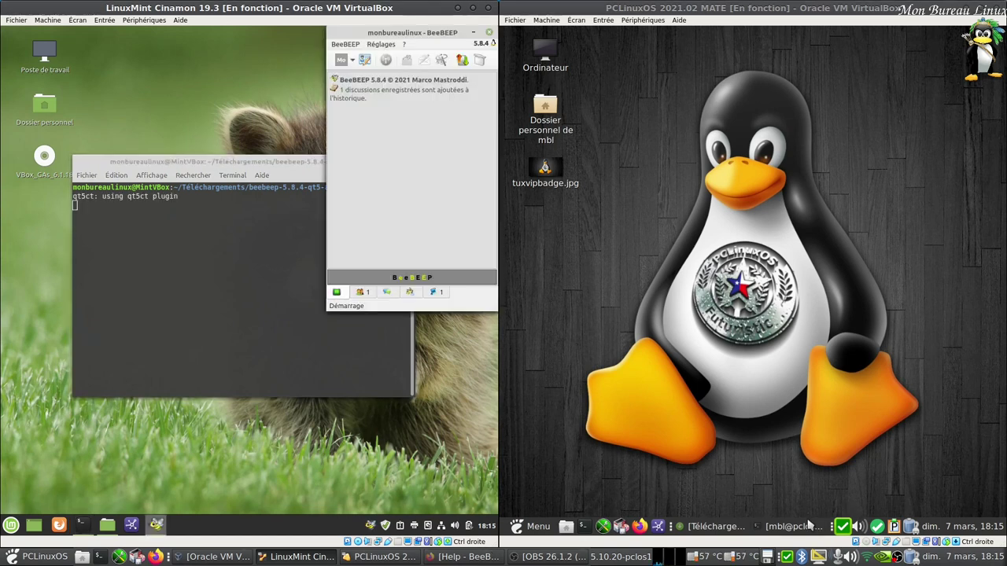
- Start BeeBEEP in the PCLinuxOS VM by rerunning ./beebeep in its terminal
{"action": "left_click", "coordinate": [789, 526]}
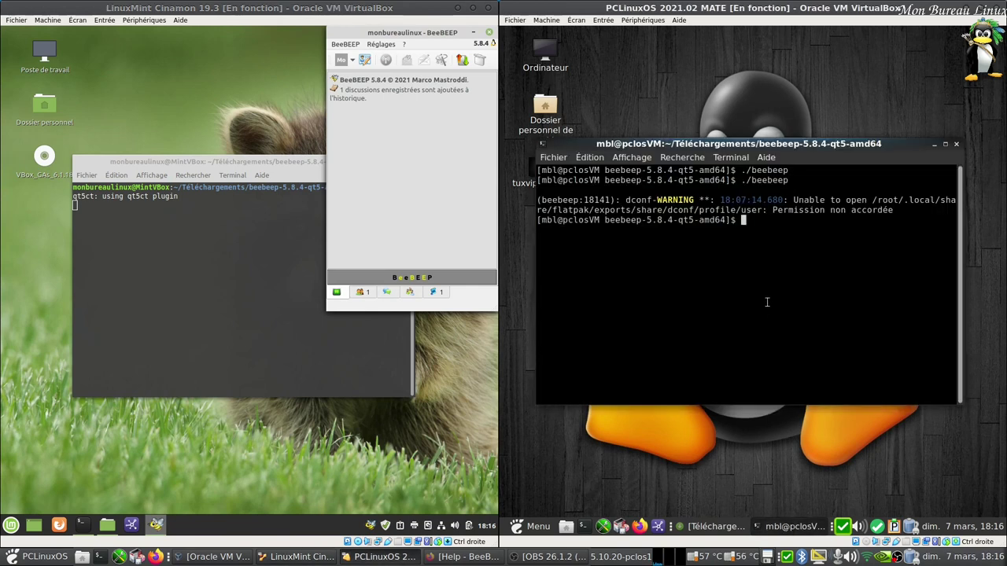
{"action": "key", "text": "Up"}
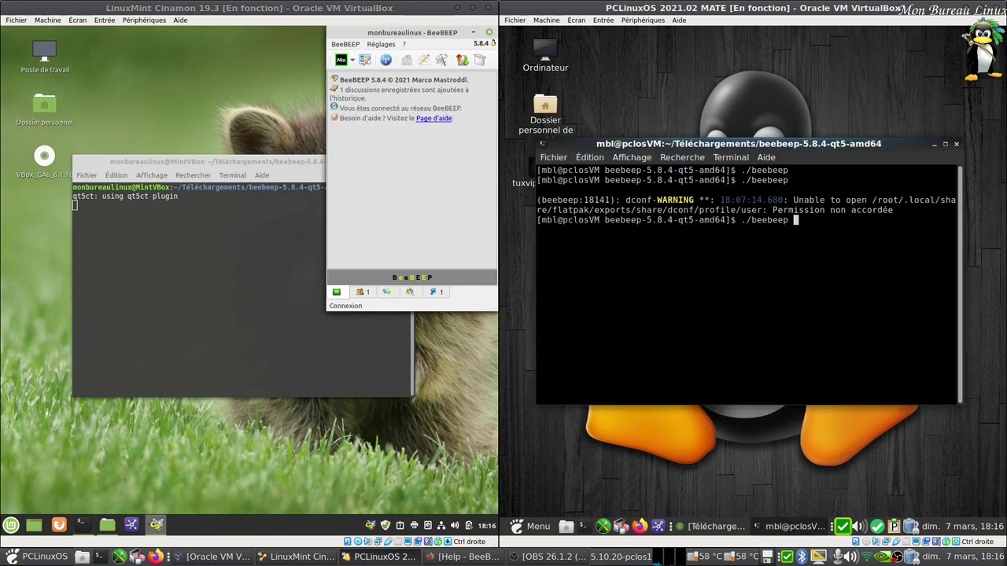
{"action": "key", "text": "Return"}
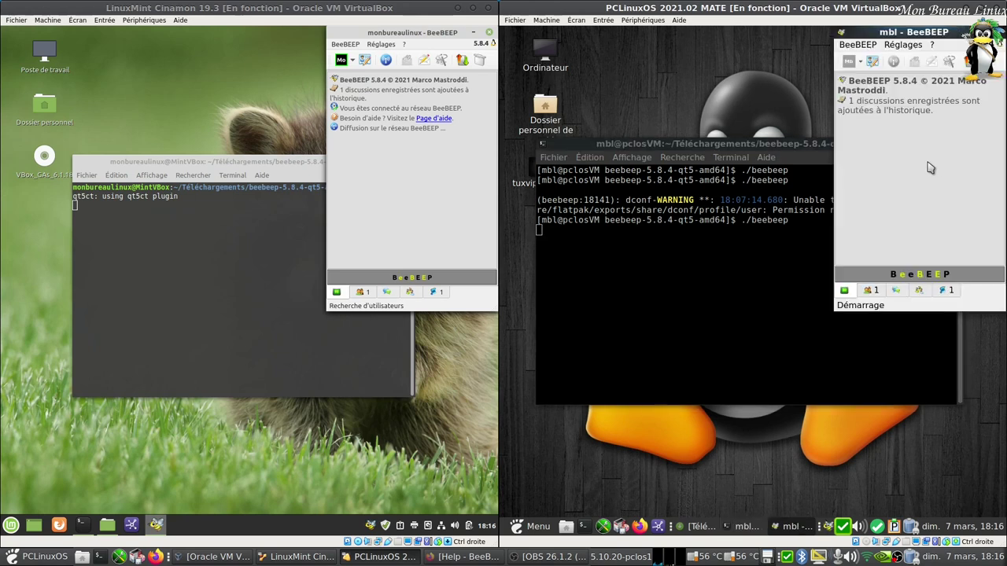
- Minimize the terminals in both VMs and move each BeeBEEP window to the upper-left corner of its desktop
{"action": "left_click", "coordinate": [812, 148]}
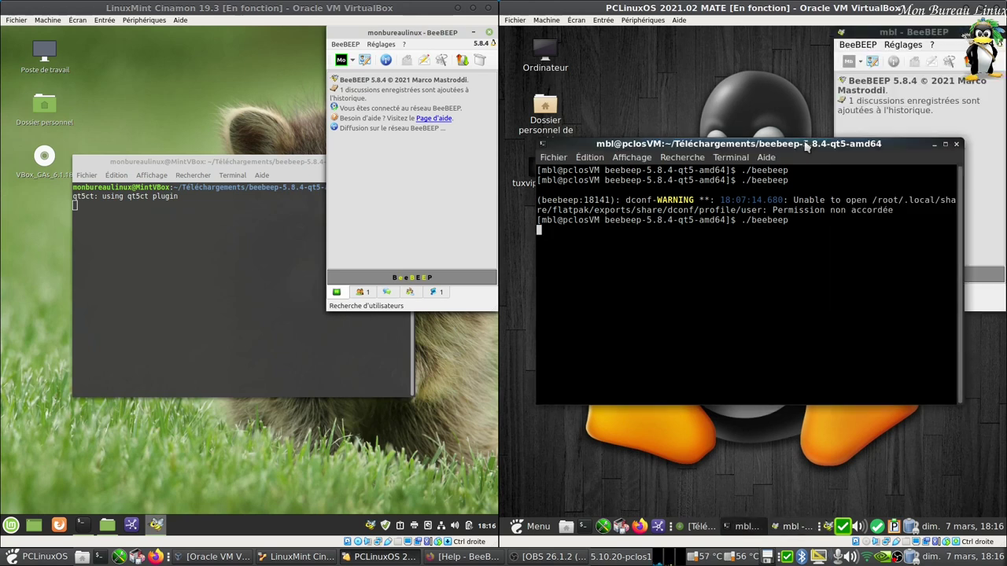
{"action": "left_click", "coordinate": [934, 145]}
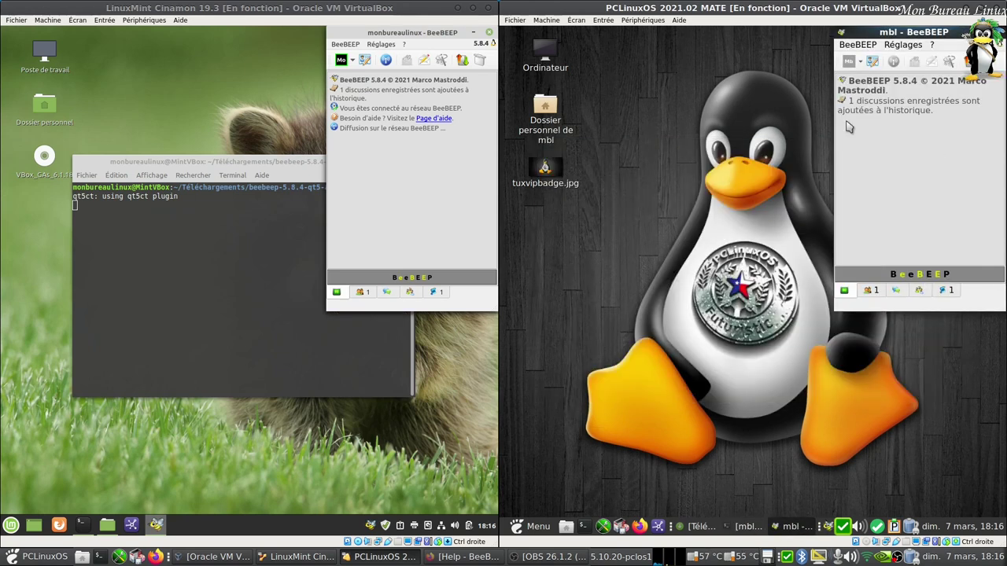
{"action": "left_click", "coordinate": [226, 167]}
{"action": "left_click", "coordinate": [376, 164]}
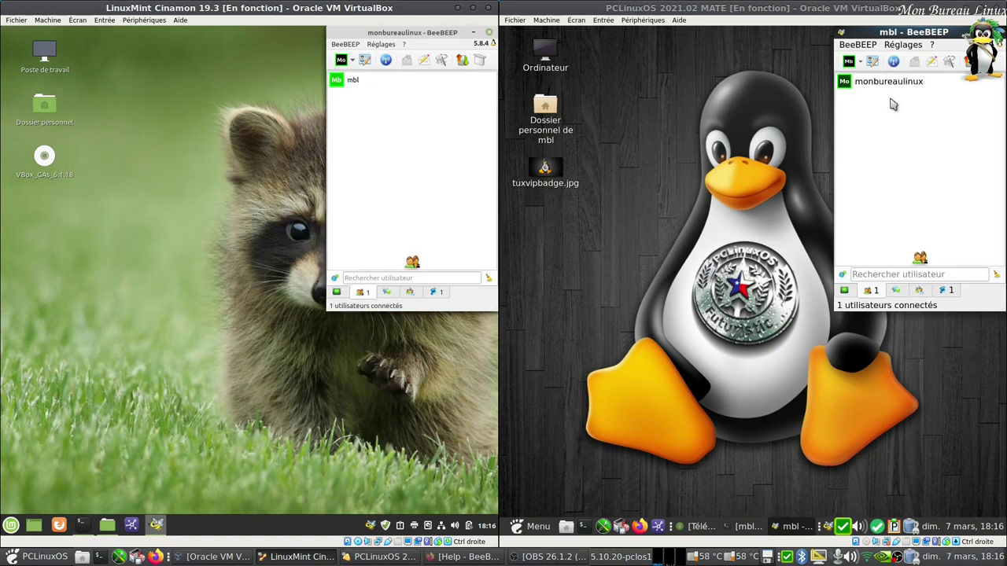
{"action": "left_click_drag", "start_coordinate": [402, 33], "coordinate": [75, 33]}
{"action": "left_click_drag", "start_coordinate": [900, 30], "coordinate": [568, 29]}
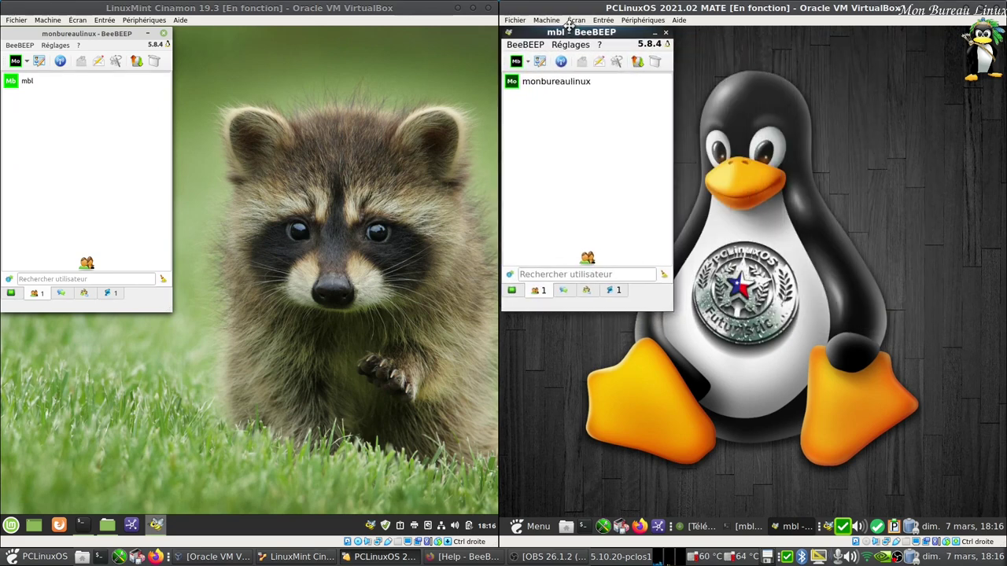
- Review the main BeeBEEP commands and the available plugins in the PCLinuxOS VM
{"action": "left_click", "coordinate": [524, 45]}
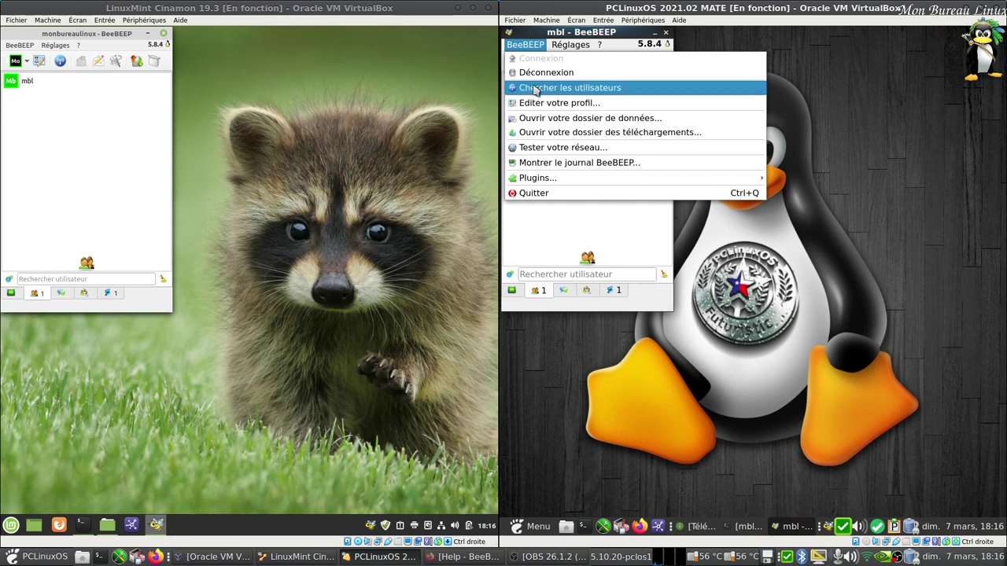
{"action": "mouse_move", "coordinate": [553, 181]}
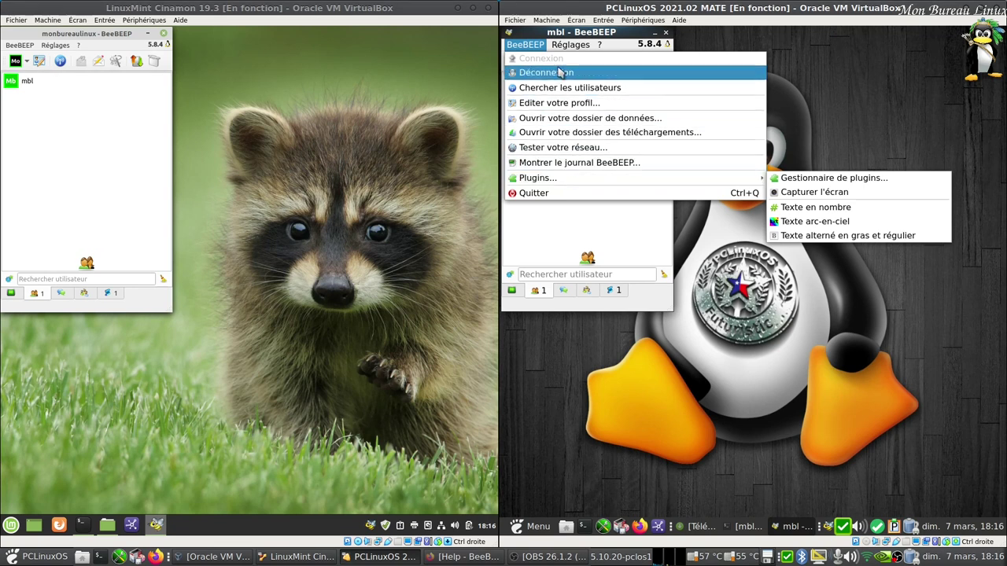
- Enable the dark theme in the PCLinuxOS VM's BeeBEEP and accept applying it
{"action": "mouse_move", "coordinate": [566, 47]}
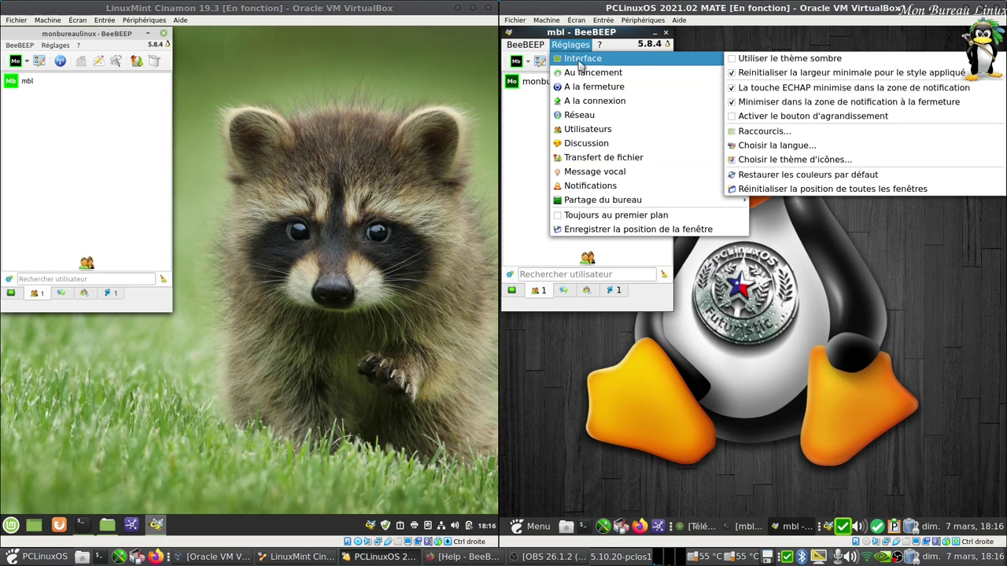
{"action": "left_click", "coordinate": [758, 61]}
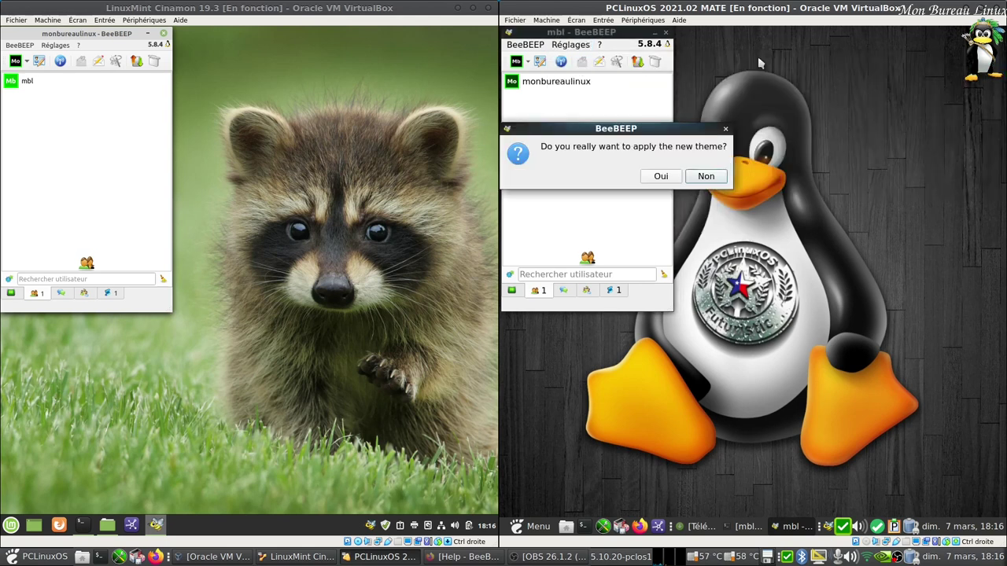
{"action": "left_click", "coordinate": [665, 178]}
- Turn off the dark theme in the PCLinuxOS VM's BeeBEEP to restore the light theme
{"action": "left_click", "coordinate": [571, 44]}
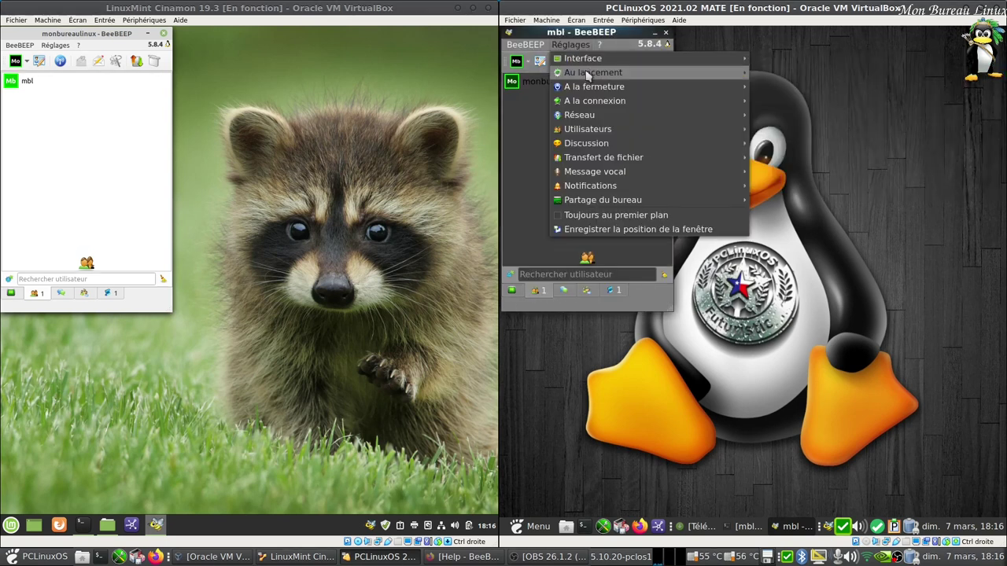
{"action": "mouse_move", "coordinate": [592, 61]}
{"action": "left_click", "coordinate": [755, 61]}
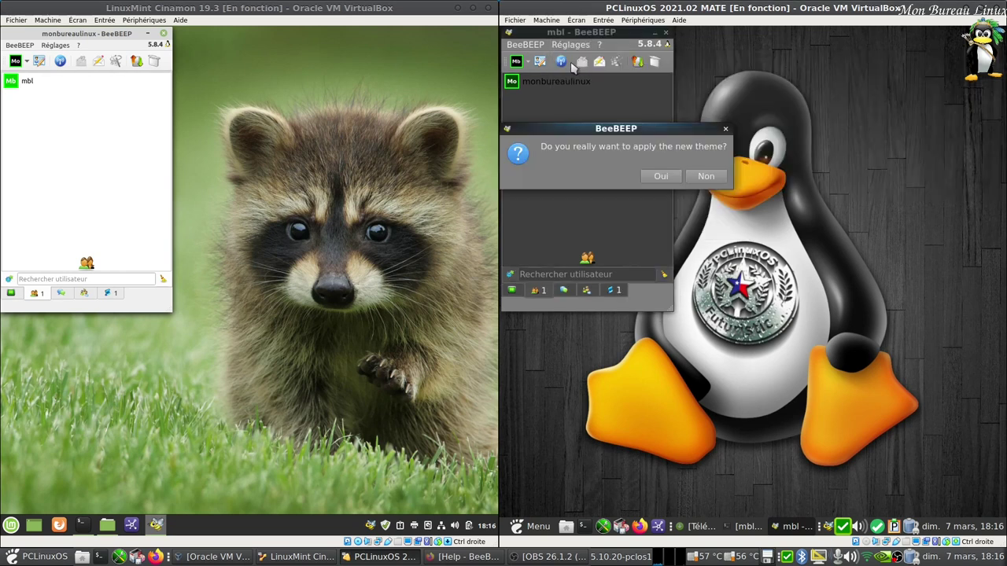
{"action": "left_click", "coordinate": [647, 175]}
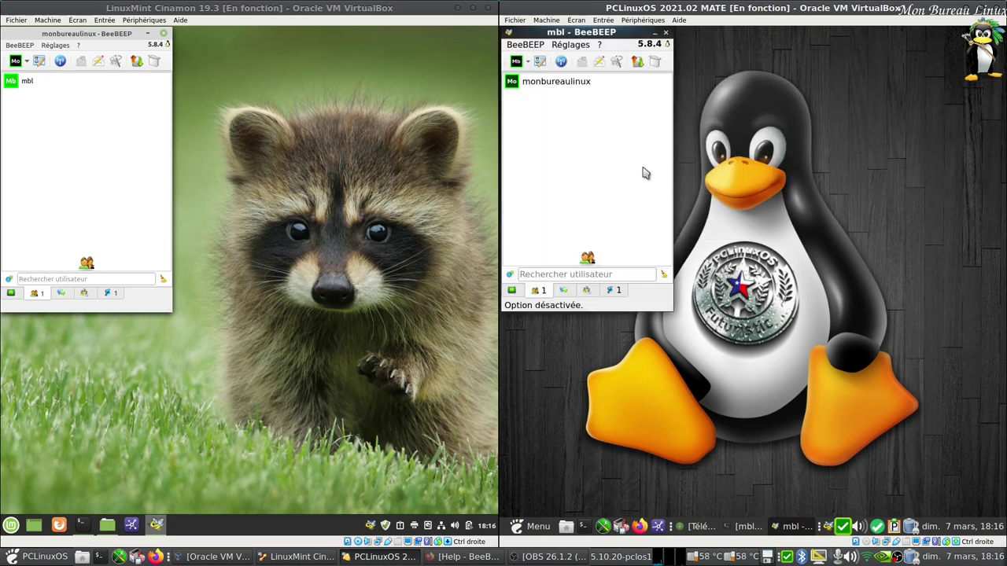
- Review the closing, connection, network, user and discussion settings in the PCLinuxOS VM's BeeBEEP, including the dictionary file selection
{"action": "left_click", "coordinate": [570, 44]}
{"action": "mouse_move", "coordinate": [578, 73]}
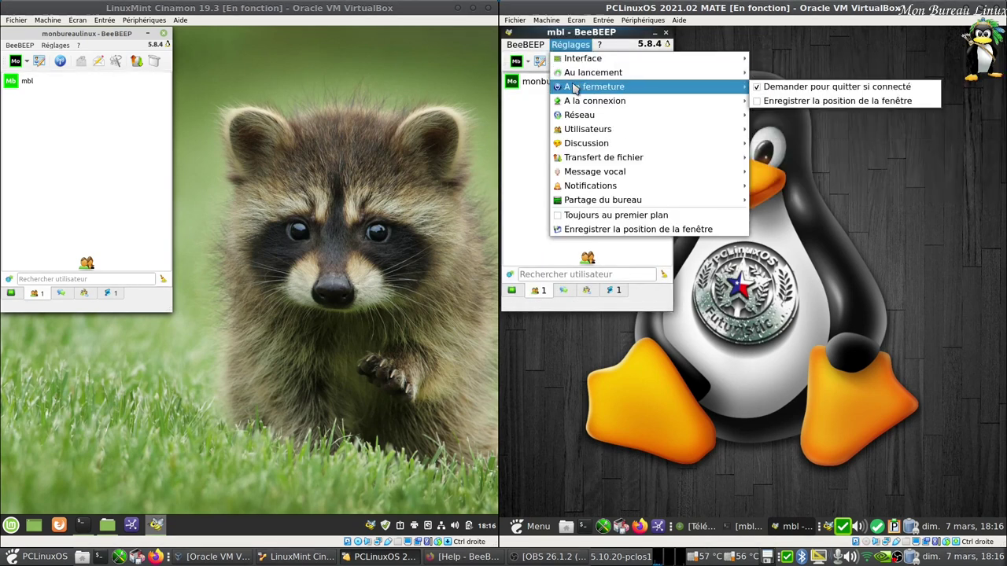
{"action": "mouse_move", "coordinate": [572, 102]}
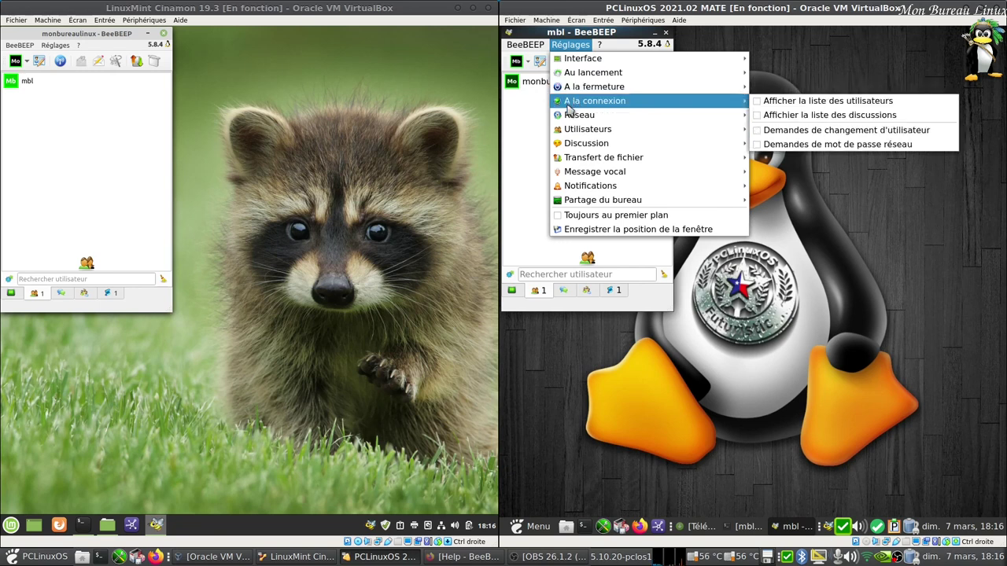
{"action": "mouse_move", "coordinate": [676, 116]}
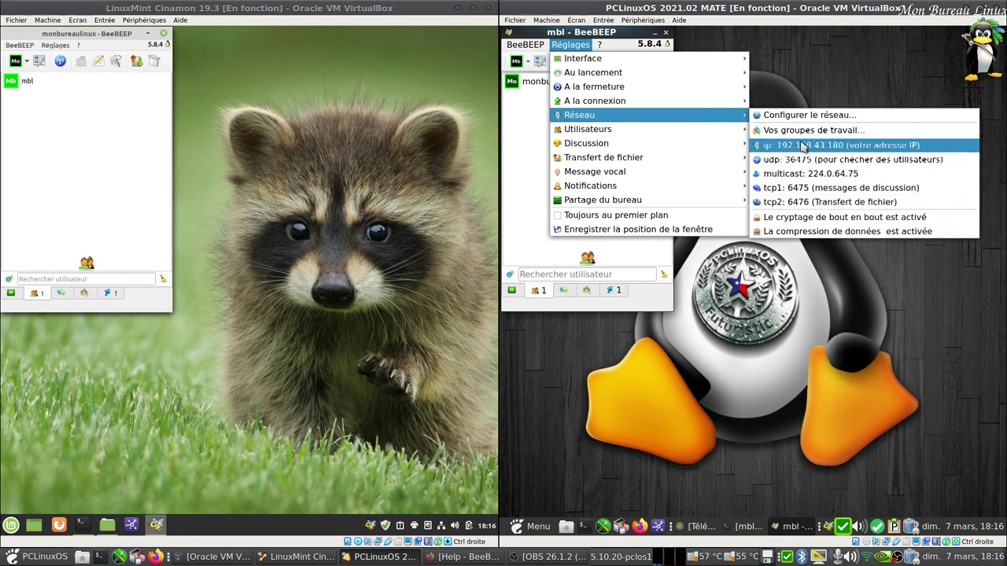
{"action": "mouse_move", "coordinate": [675, 133]}
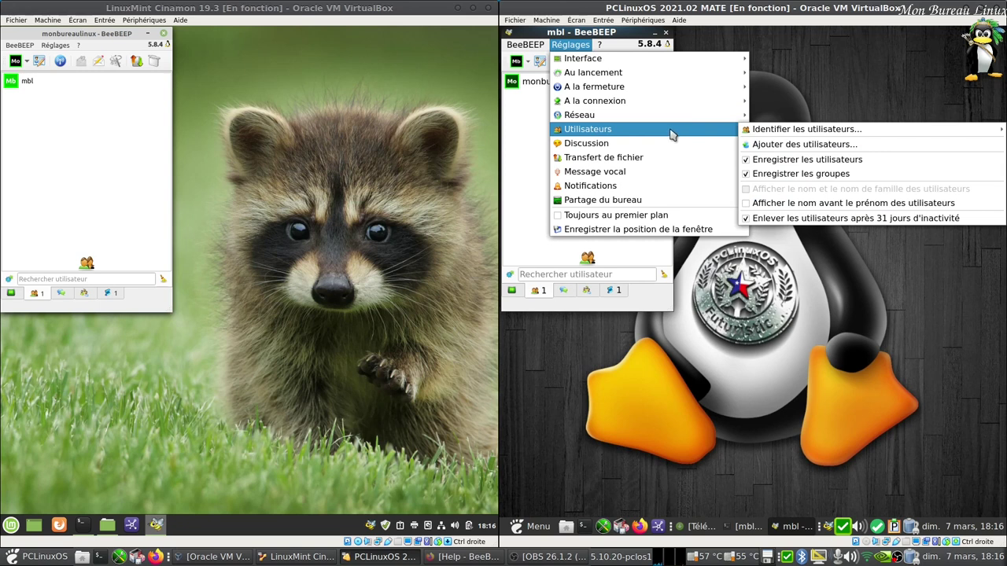
{"action": "mouse_move", "coordinate": [643, 151]}
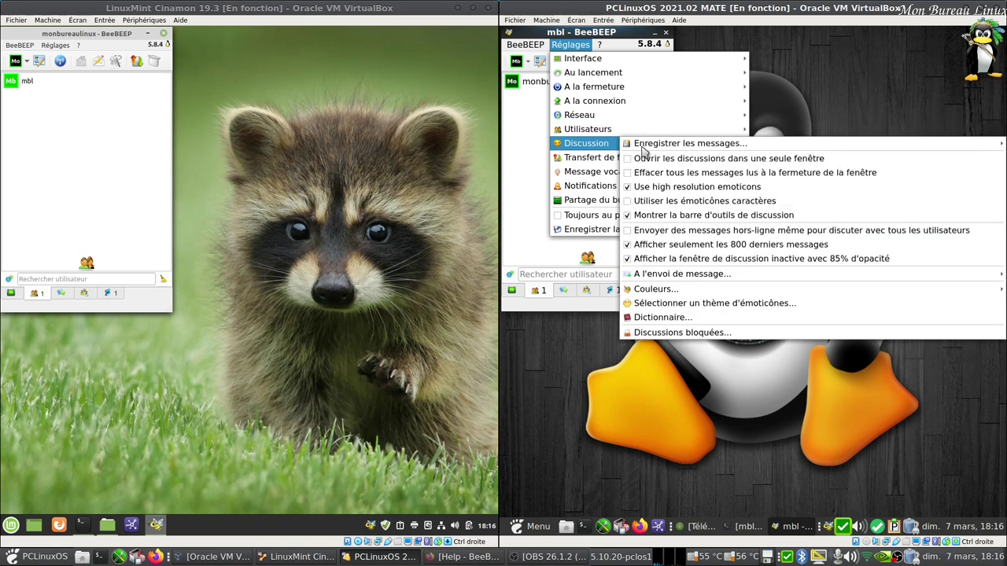
{"action": "left_click", "coordinate": [681, 319]}
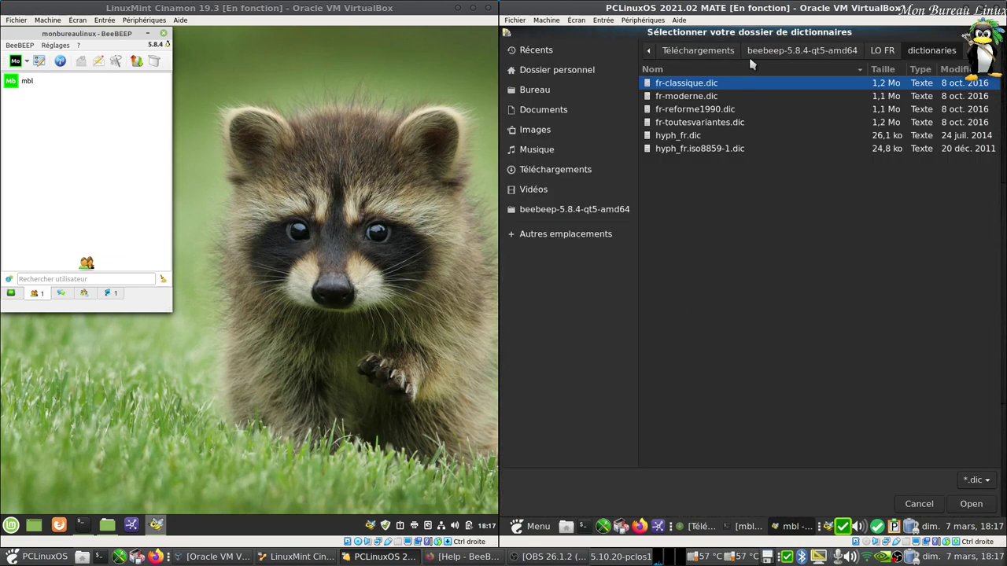
{"action": "left_click", "coordinate": [913, 505]}
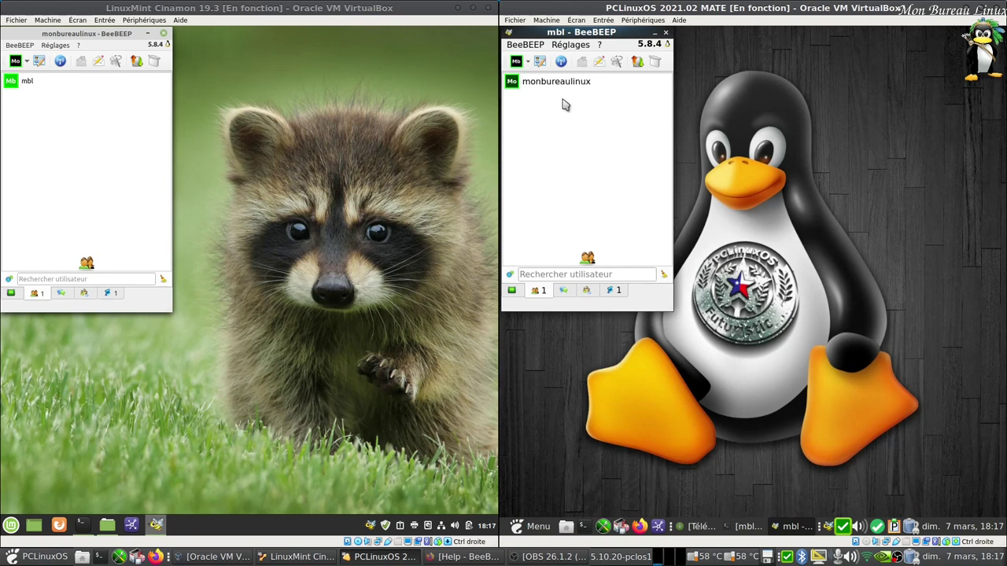
- Examine the voice message settings and the maximum duration option without changing it
{"action": "left_click", "coordinate": [570, 44]}
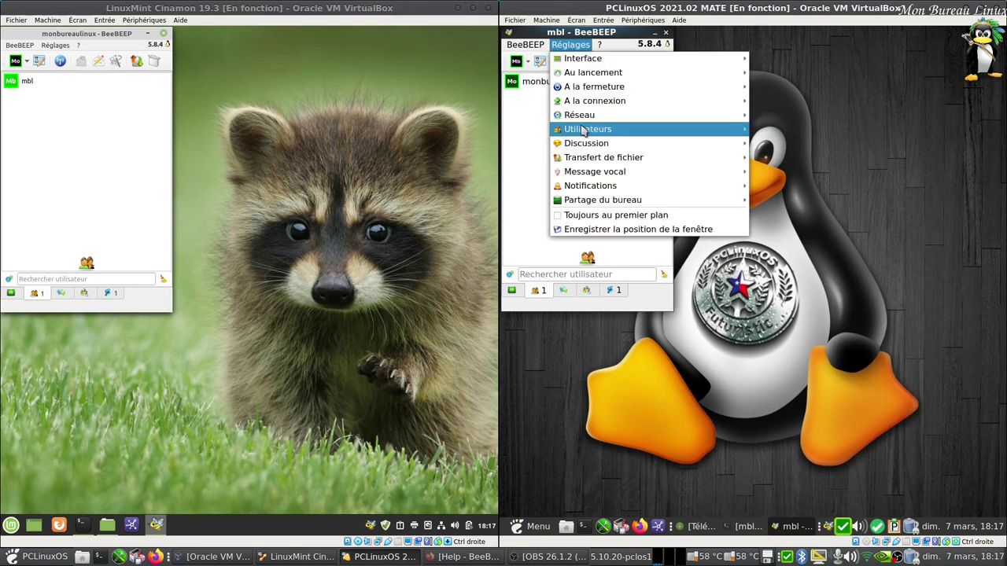
{"action": "mouse_move", "coordinate": [586, 143]}
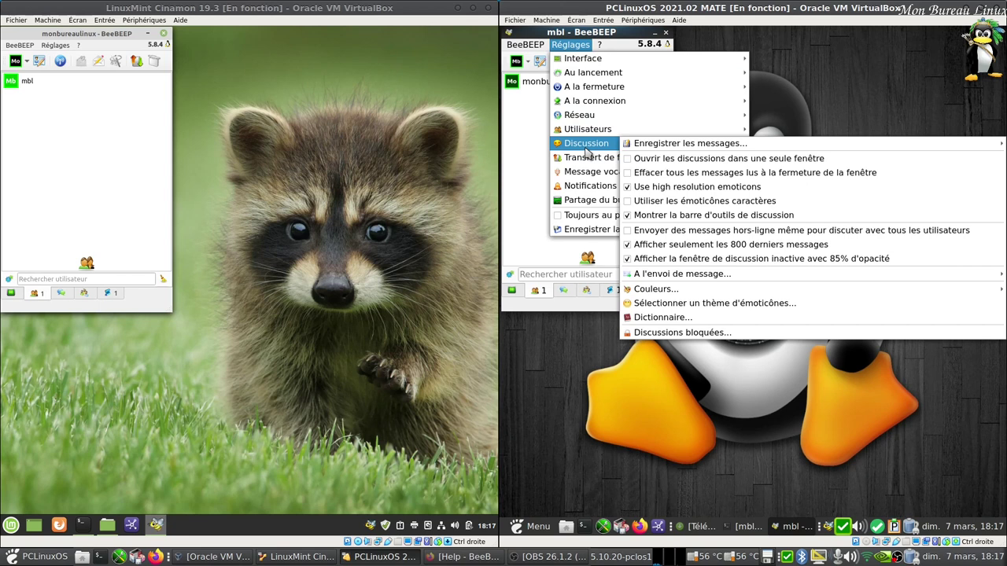
{"action": "mouse_move", "coordinate": [586, 162]}
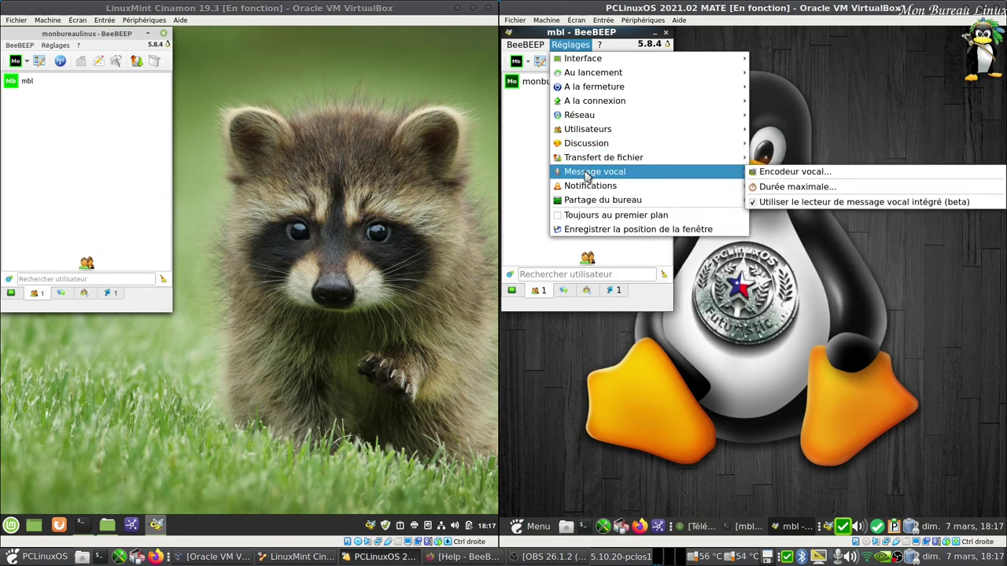
{"action": "left_click", "coordinate": [796, 187]}
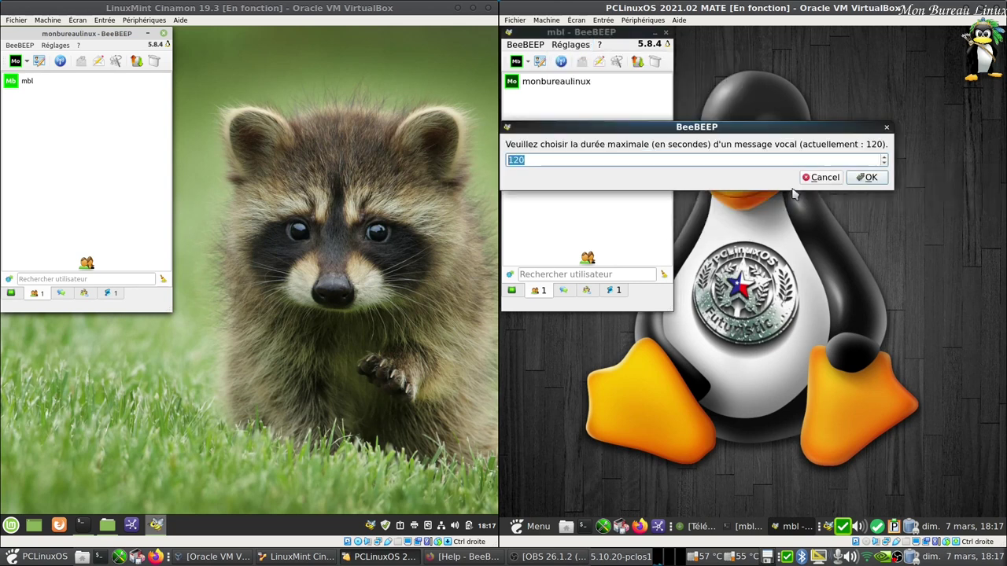
{"action": "left_click", "coordinate": [814, 178]}
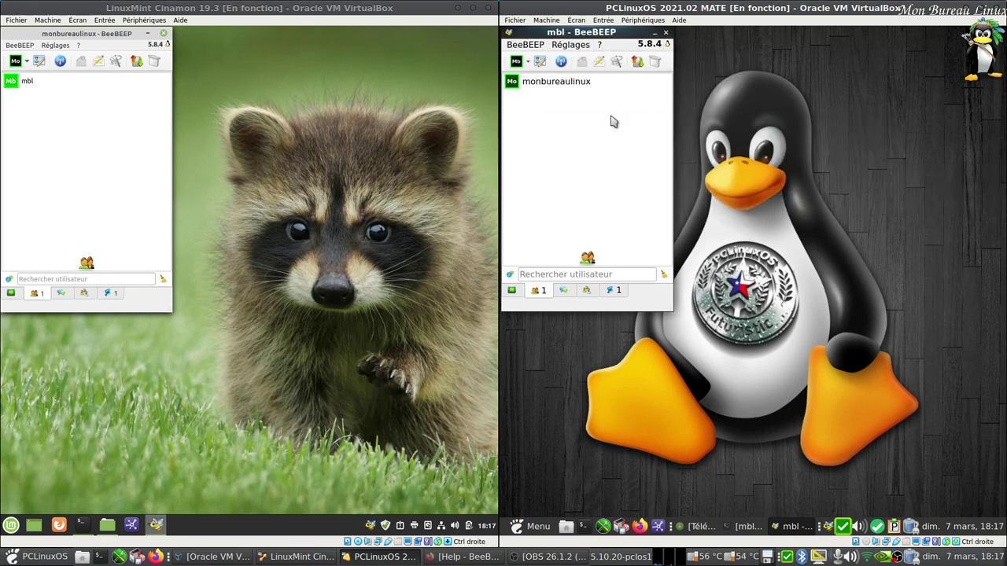
- Review the file transfer and notification settings, plus the help and information entries, in the PCLinuxOS VM's BeeBEEP
{"action": "left_click", "coordinate": [570, 44]}
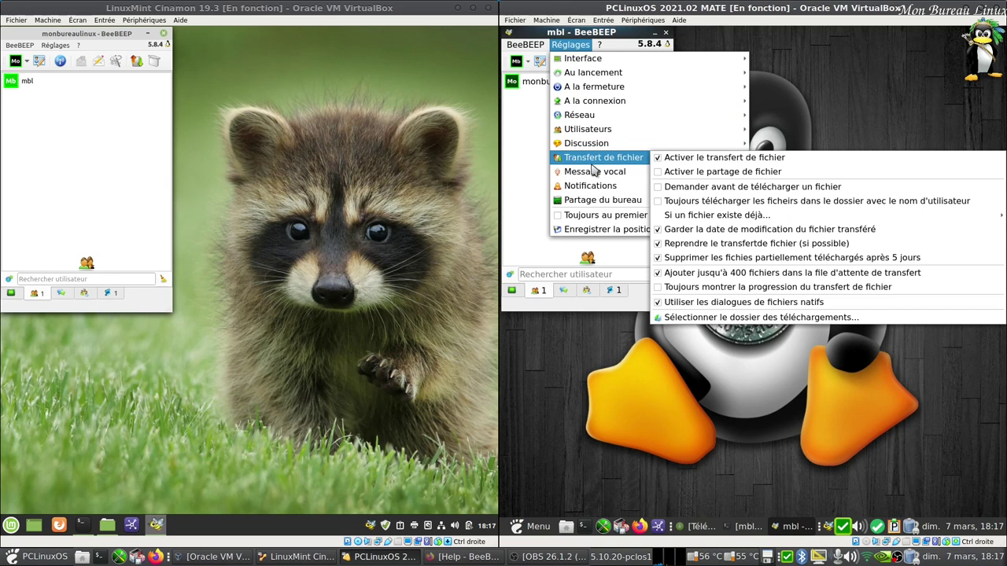
{"action": "mouse_move", "coordinate": [586, 173]}
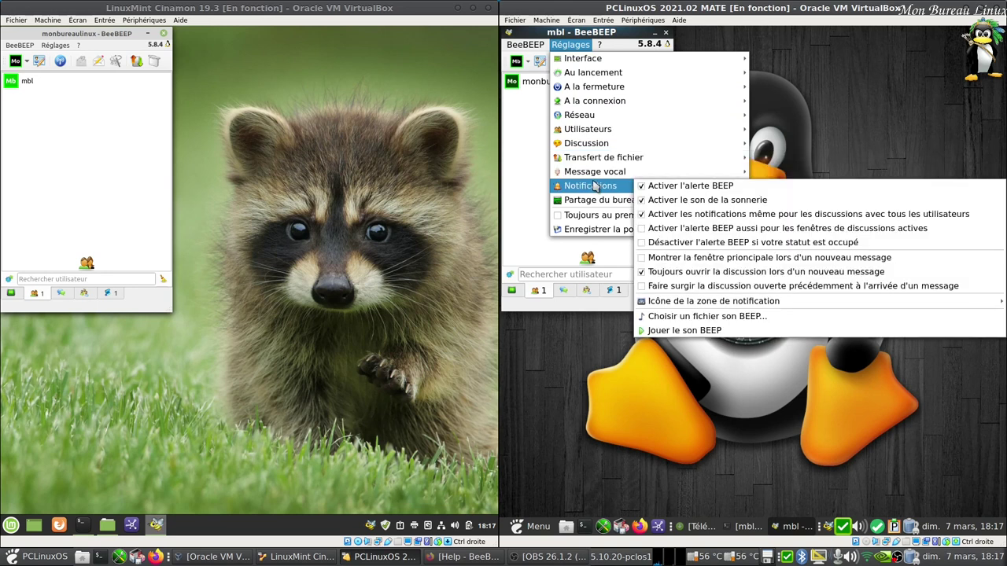
{"action": "mouse_move", "coordinate": [590, 205]}
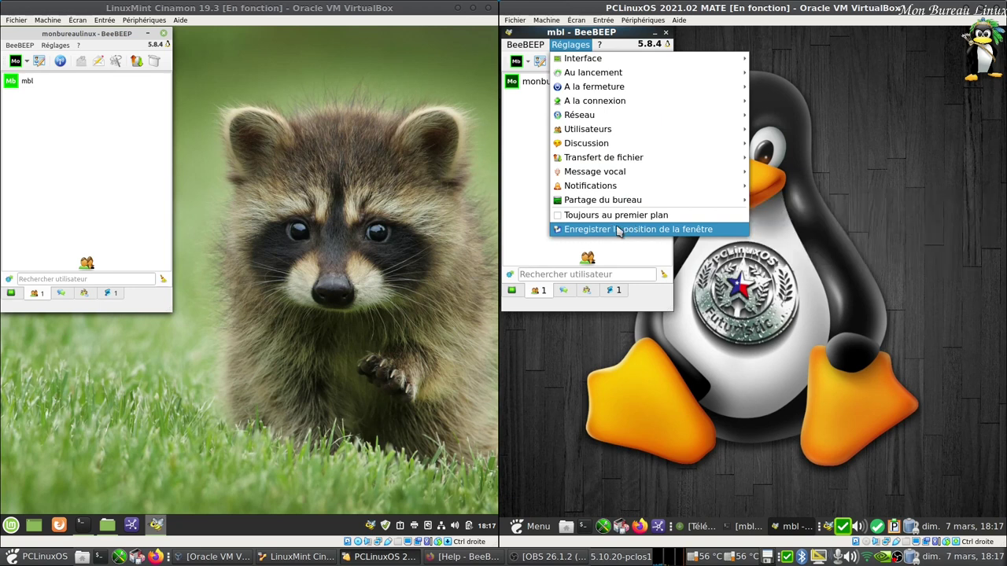
{"action": "left_click", "coordinate": [782, 209]}
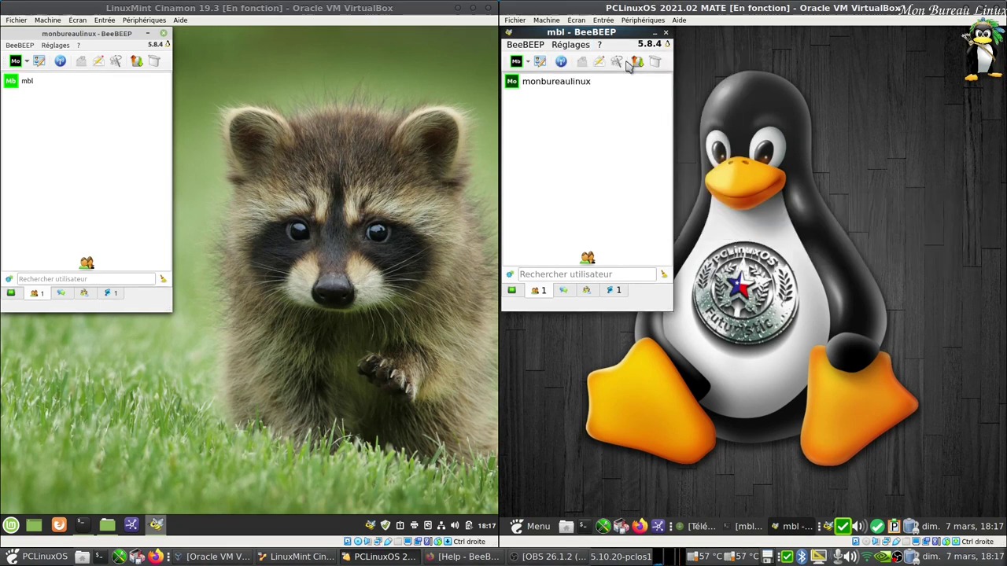
{"action": "left_click", "coordinate": [600, 44]}
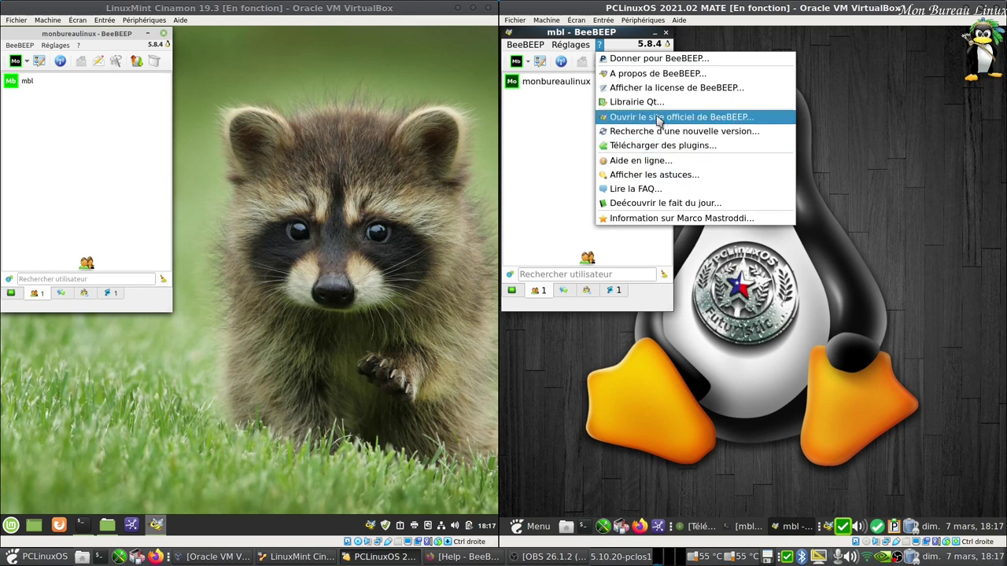
{"action": "left_click", "coordinate": [539, 90]}
- View the available presence statuses and the profile editing form, leaving both unchanged
{"action": "left_click", "coordinate": [527, 63]}
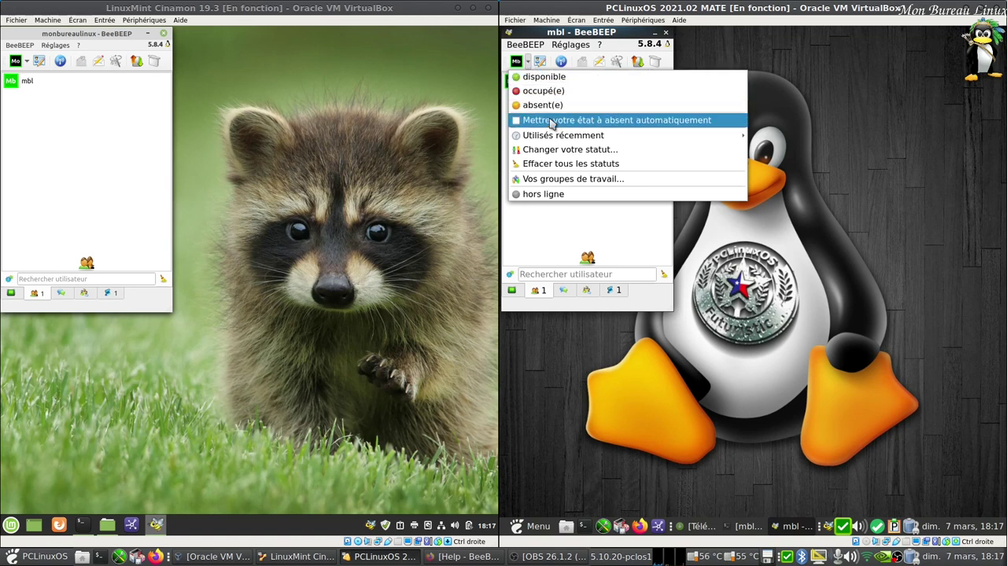
{"action": "left_click", "coordinate": [540, 61]}
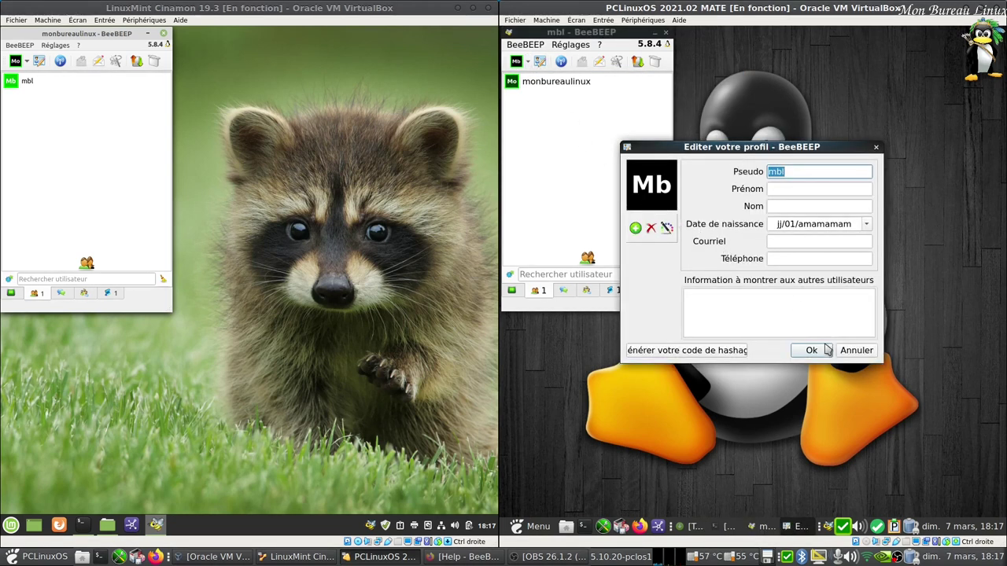
{"action": "left_click", "coordinate": [853, 352]}
- View the message creation window and the file transfer pane, closing each one again
{"action": "left_click", "coordinate": [599, 61]}
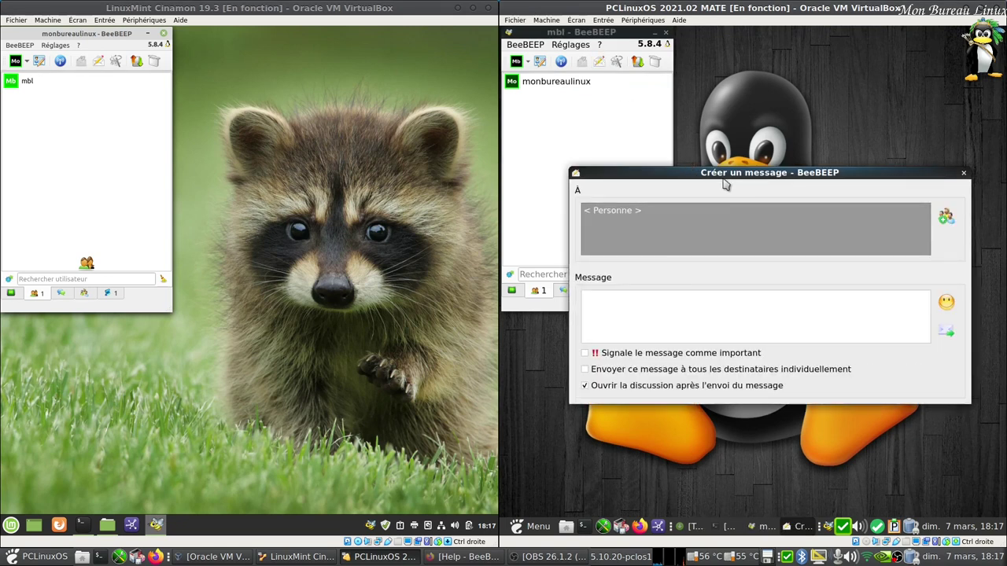
{"action": "left_click", "coordinate": [964, 173]}
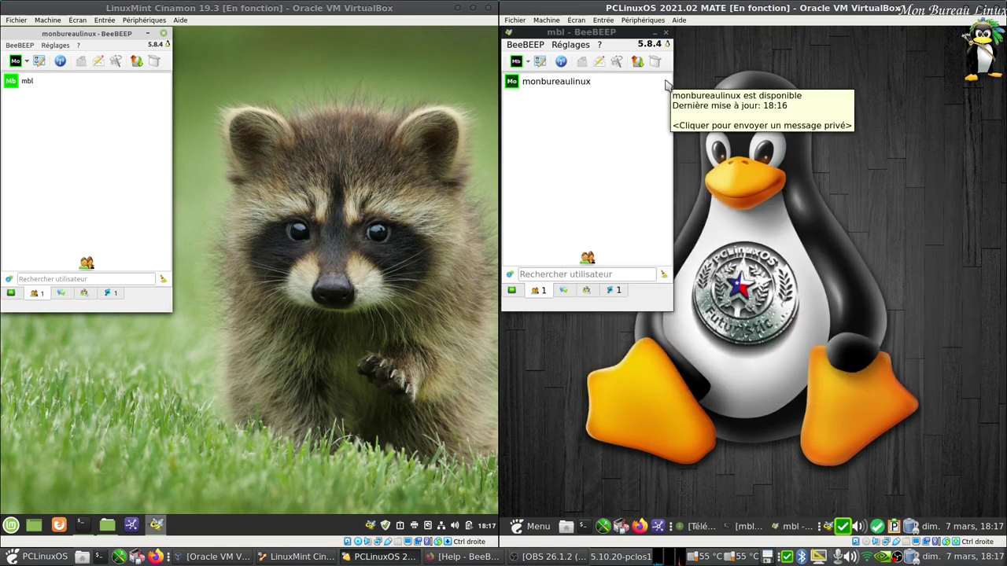
{"action": "left_click", "coordinate": [636, 61]}
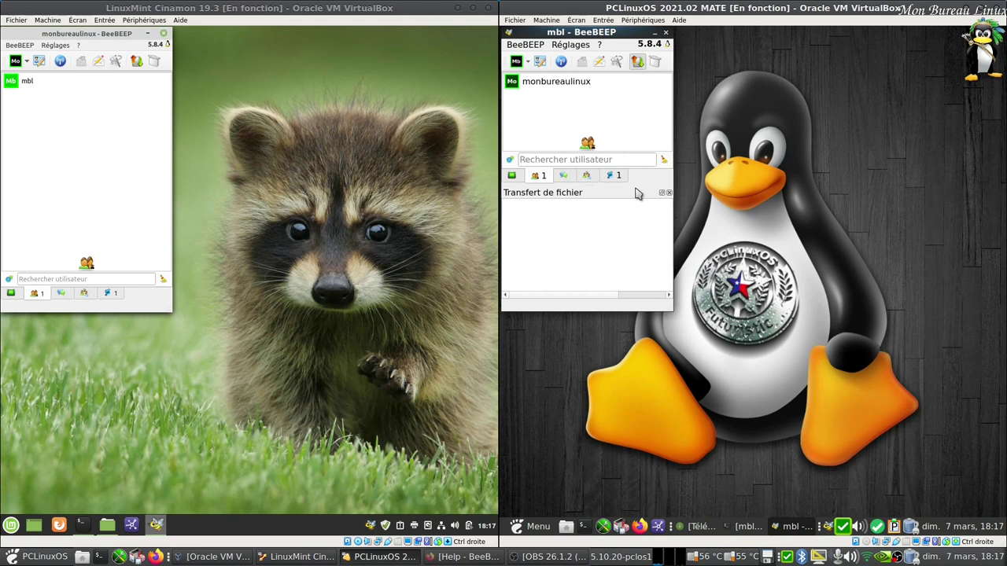
{"action": "left_click", "coordinate": [669, 193]}
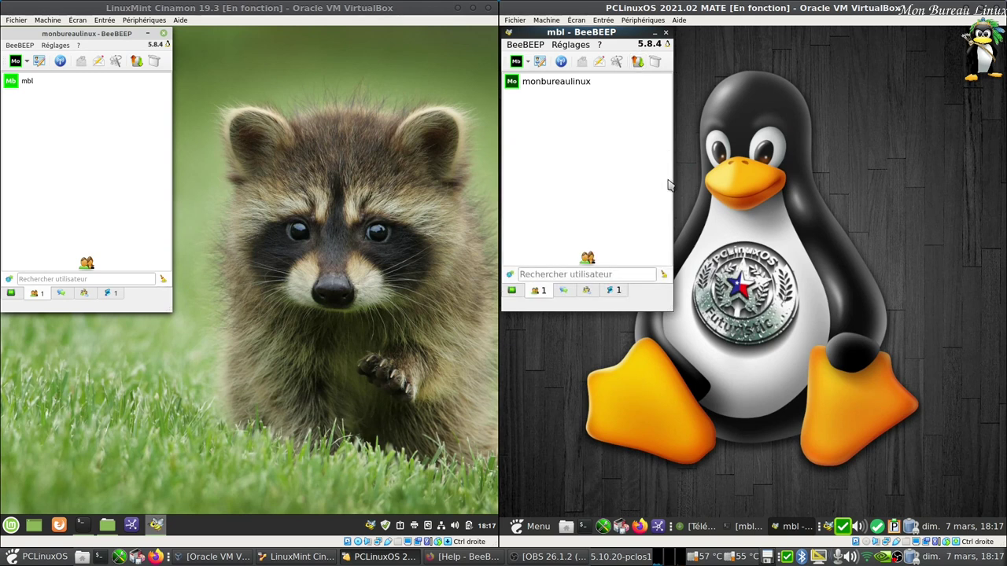
- Look through BeeBEEP's activities, users, discussions, groups and saved discussions views in the PCLinuxOS VM
{"action": "left_click", "coordinate": [512, 291]}
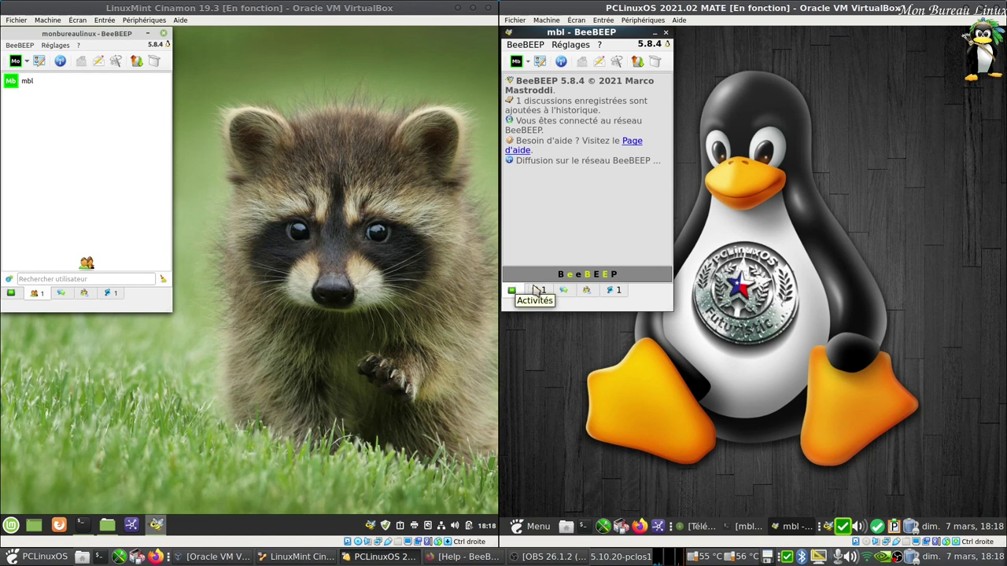
{"action": "left_click", "coordinate": [537, 293]}
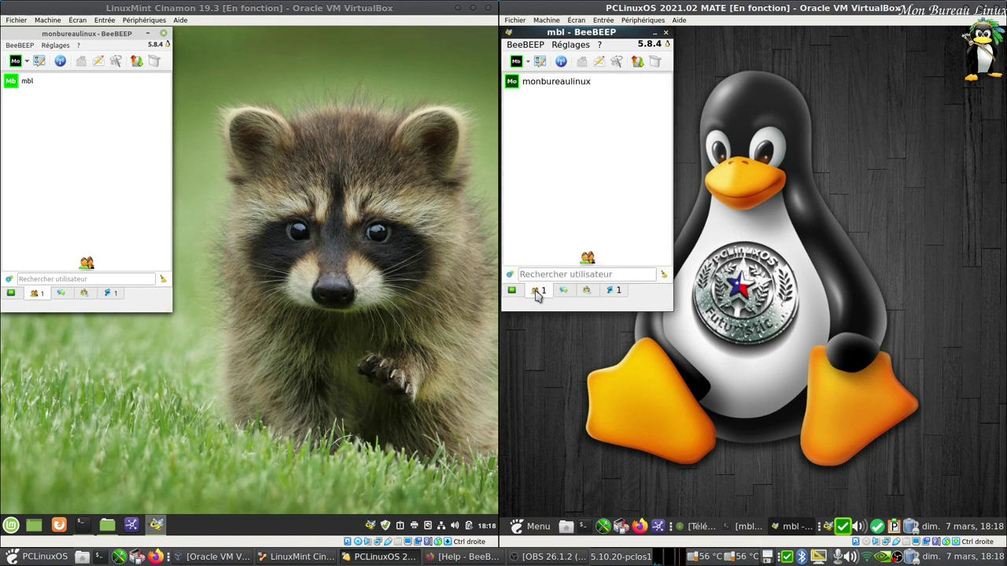
{"action": "left_click", "coordinate": [563, 291]}
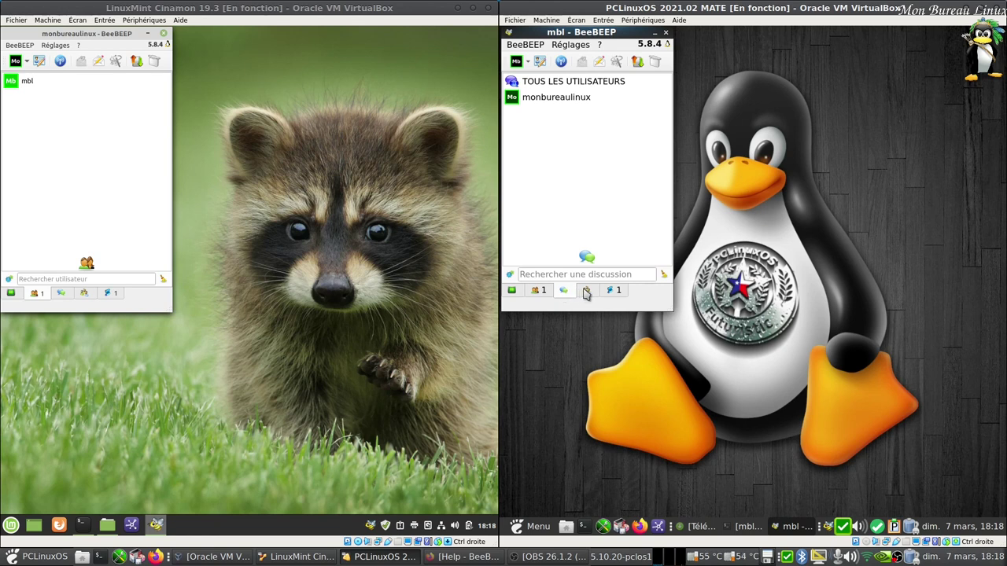
{"action": "left_click", "coordinate": [586, 291]}
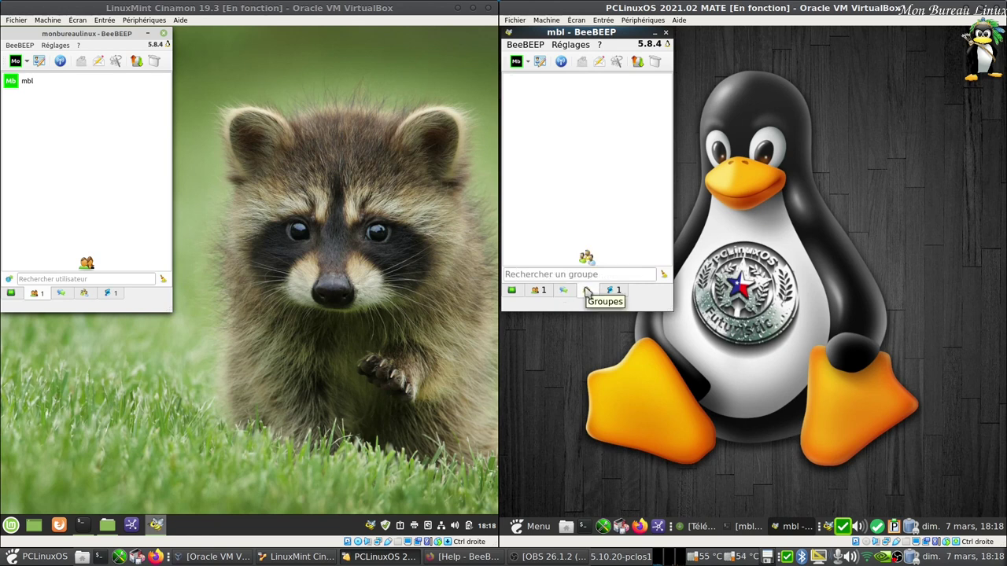
{"action": "left_click", "coordinate": [611, 291]}
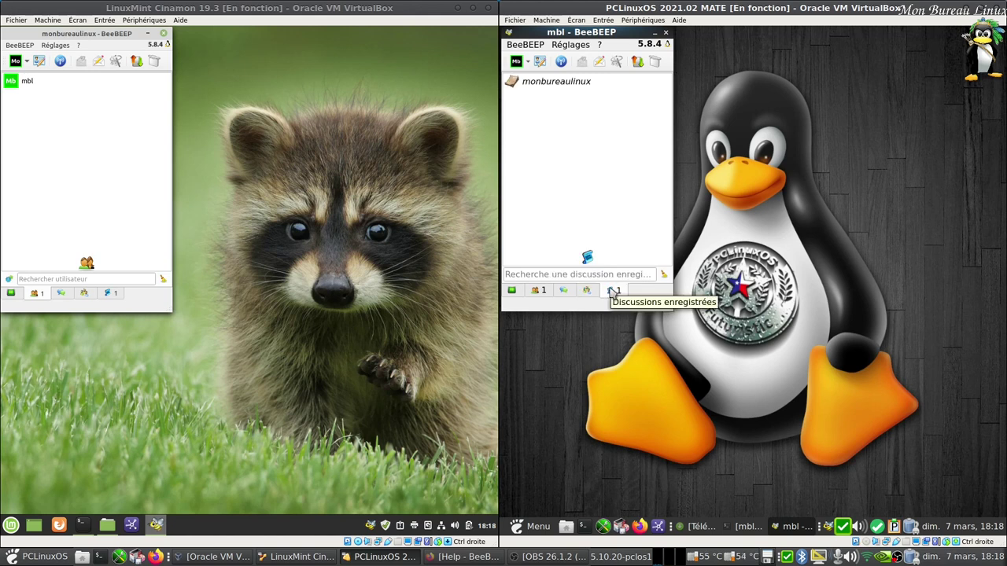
- Open the saved discussion with monbureaulinux, delete it with confirmation, and return to the user list
{"action": "double_click", "coordinate": [529, 84]}
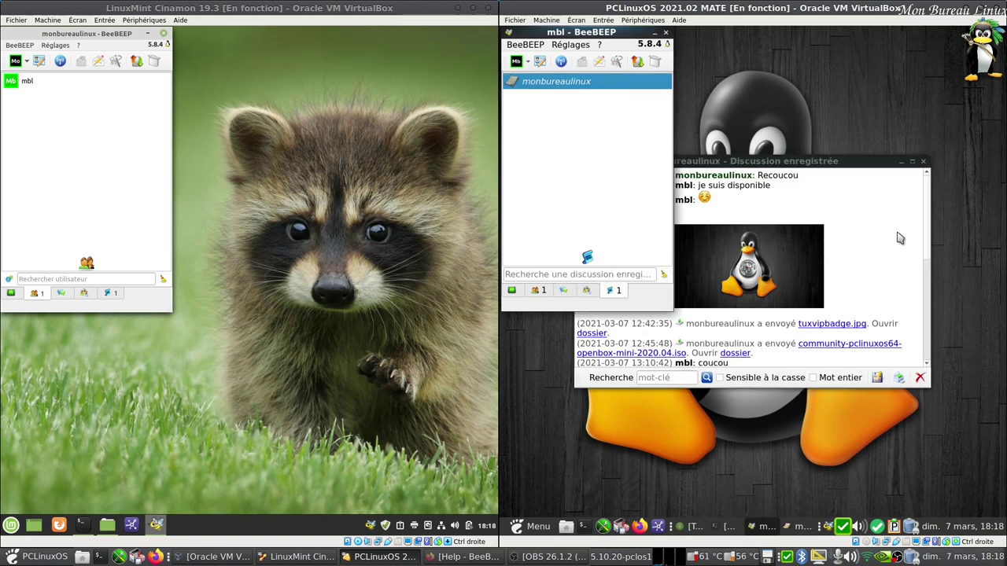
{"action": "left_click_drag", "start_coordinate": [856, 164], "coordinate": [821, 266]}
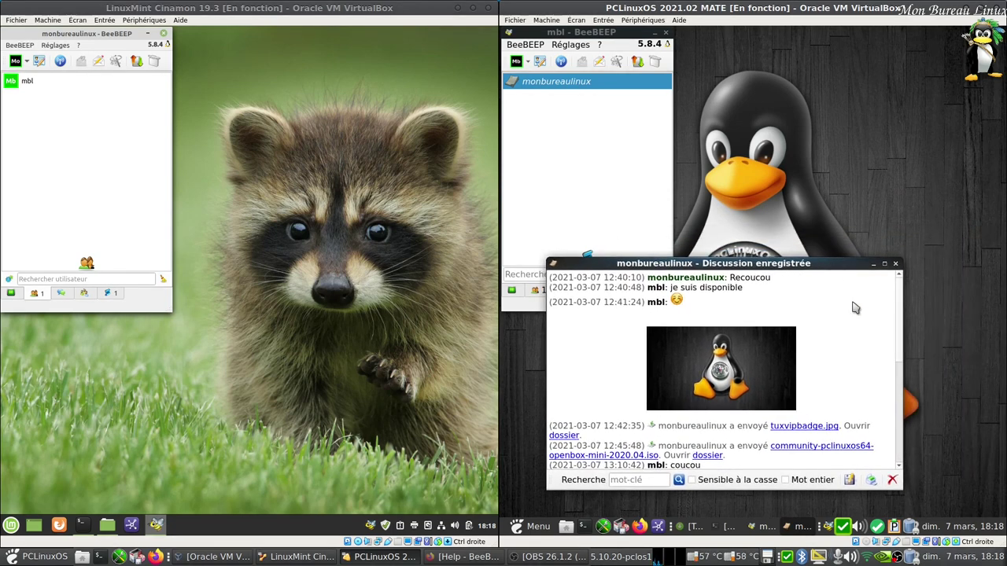
{"action": "left_click", "coordinate": [892, 480]}
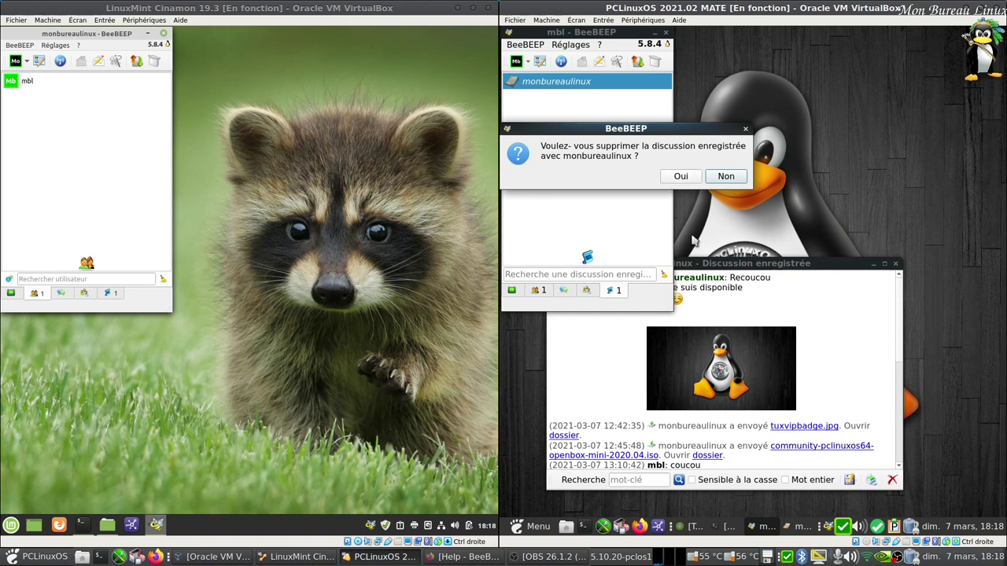
{"action": "left_click", "coordinate": [681, 179]}
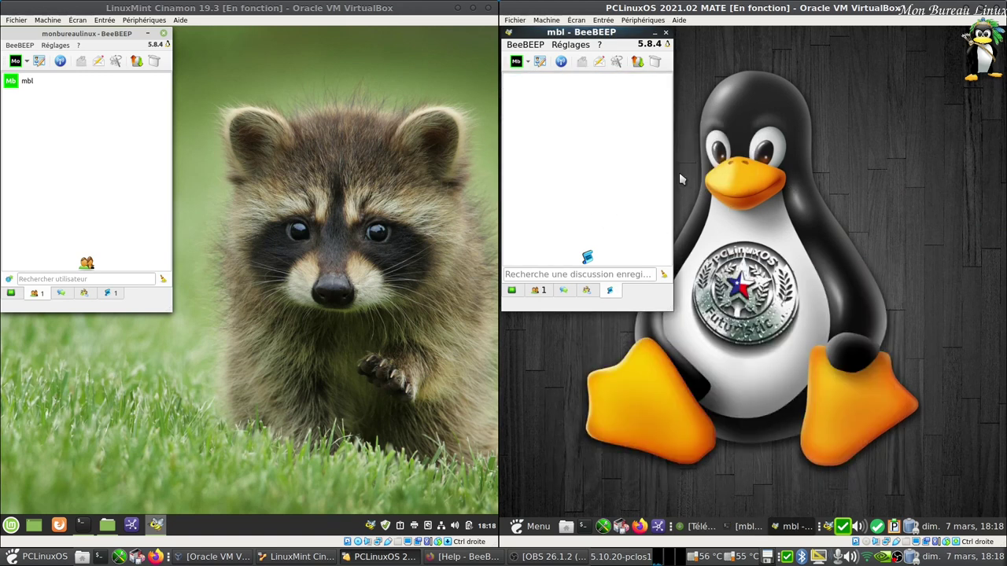
{"action": "left_click", "coordinate": [538, 291]}
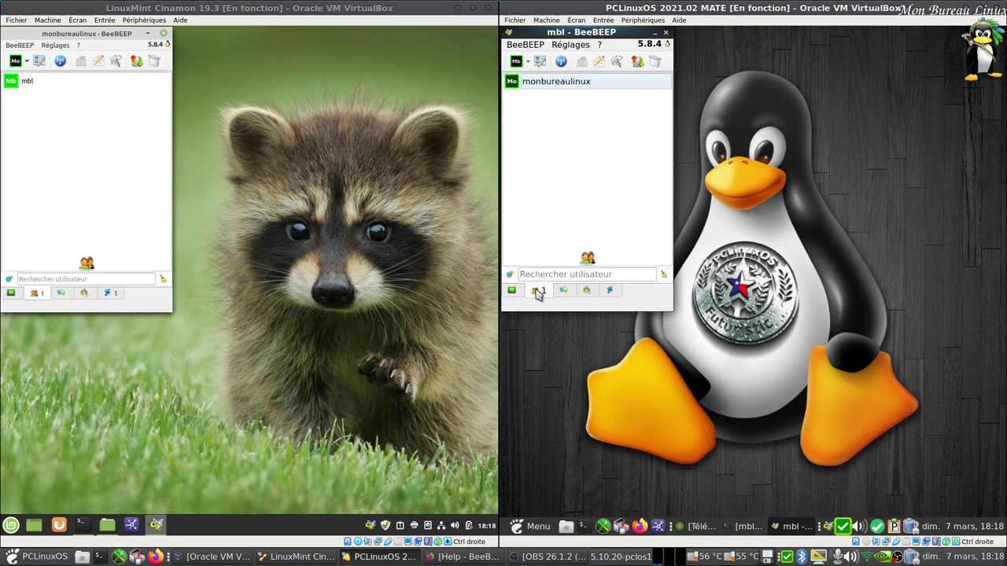
- Open the discussion with mbl in the LinuxMint VM and send "coucou" followed by a smiling emoticon
{"action": "double_click", "coordinate": [26, 82]}
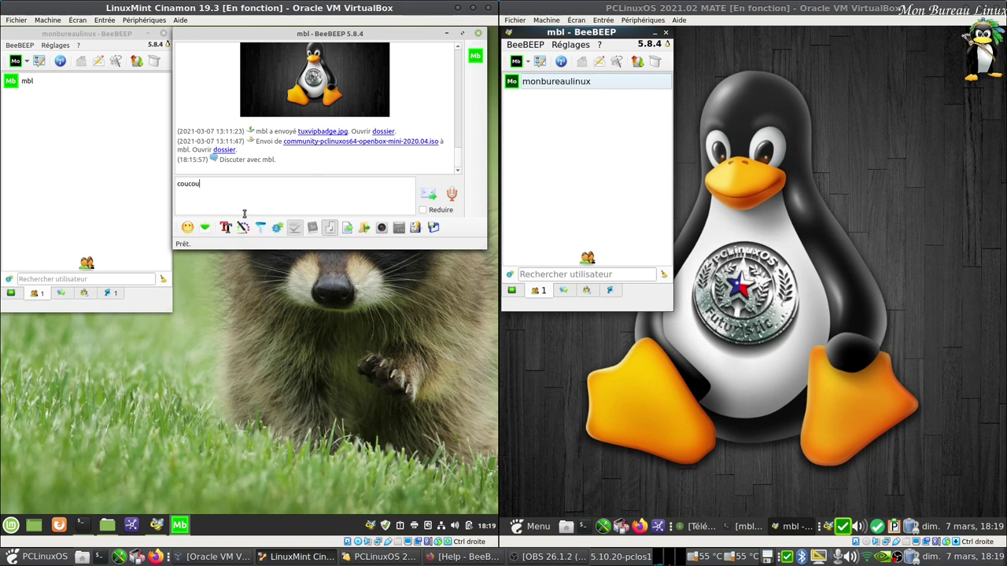
{"action": "left_click", "coordinate": [187, 227]}
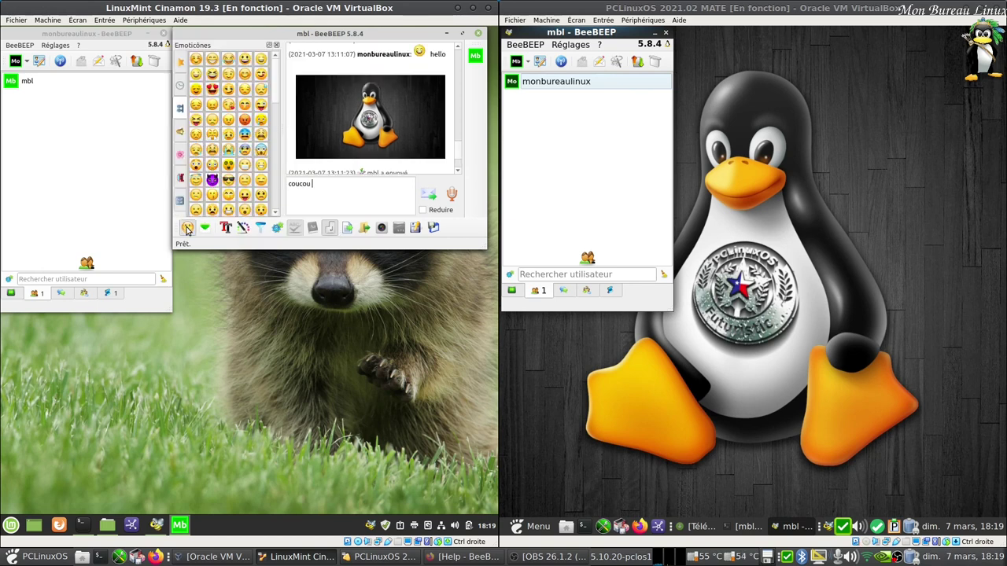
{"action": "left_click", "coordinate": [212, 59]}
{"action": "key", "text": "Return"}
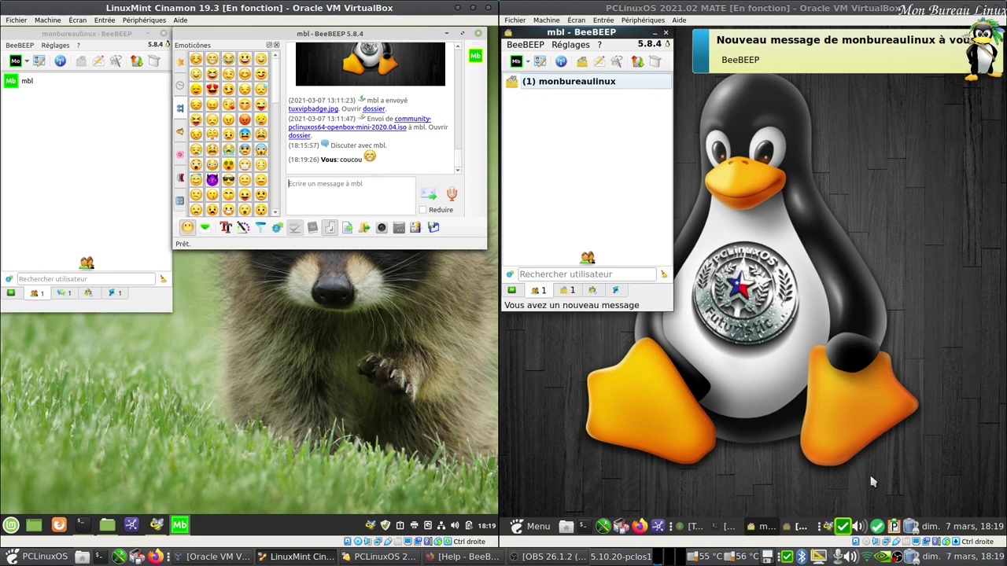
- Open the new message from monbureaulinux in the PCLinuxOS VM and move its discussion window lower on the desktop
{"action": "double_click", "coordinate": [567, 88]}
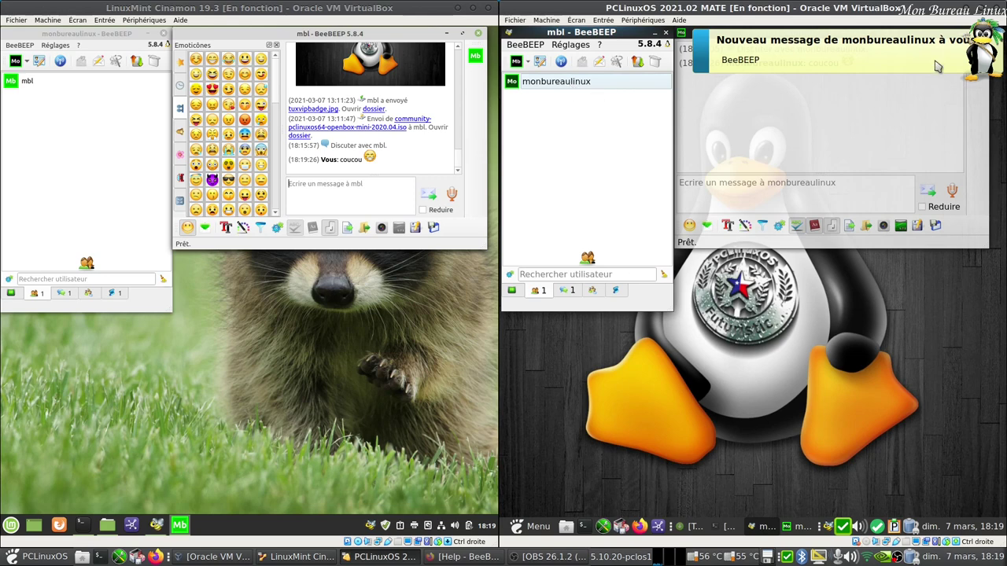
{"action": "left_click", "coordinate": [839, 39]}
{"action": "left_click_drag", "start_coordinate": [833, 34], "coordinate": [832, 228]}
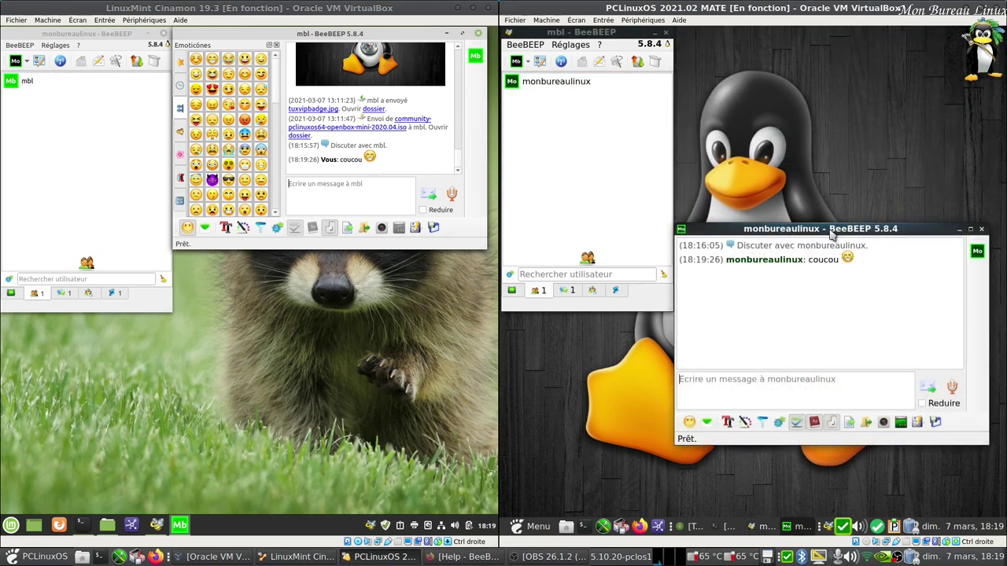
- Write "jello" as the reply to monbureaulinux, correct it to "hello" with the spelling suggestion, and send it
{"action": "left_click", "coordinate": [709, 385]}
{"action": "type", "text": "jello"}
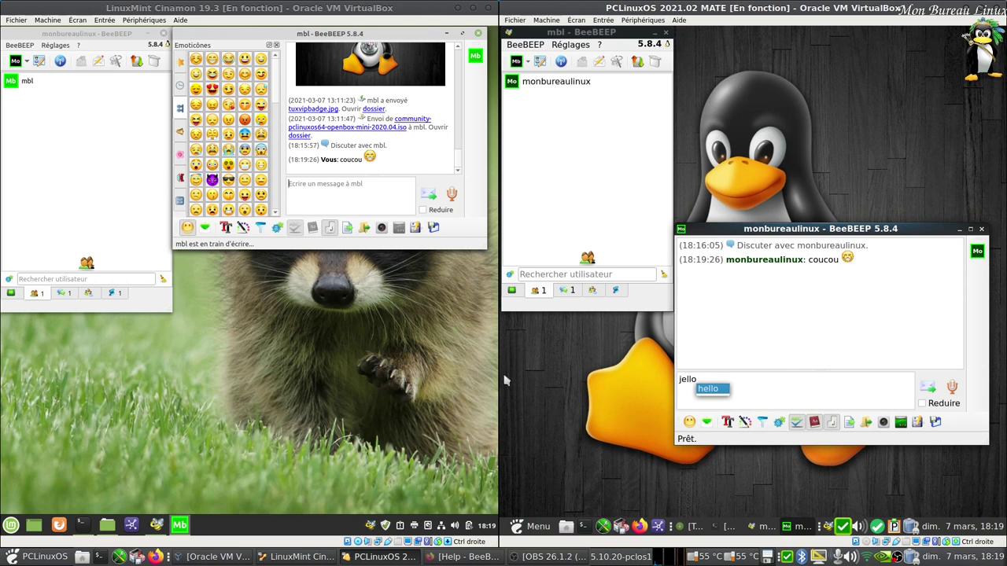
{"action": "left_click", "coordinate": [712, 388]}
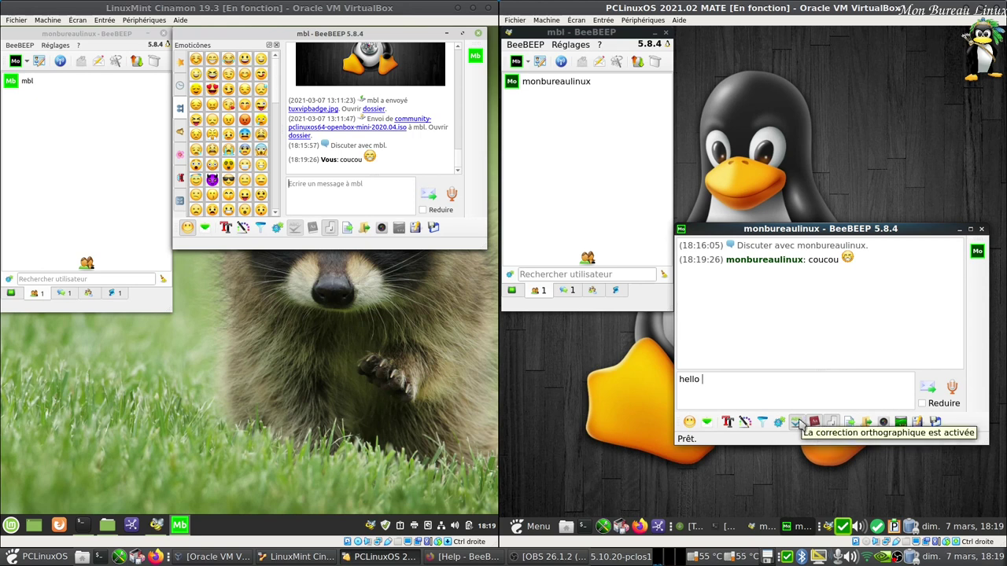
{"action": "key", "text": "Return"}
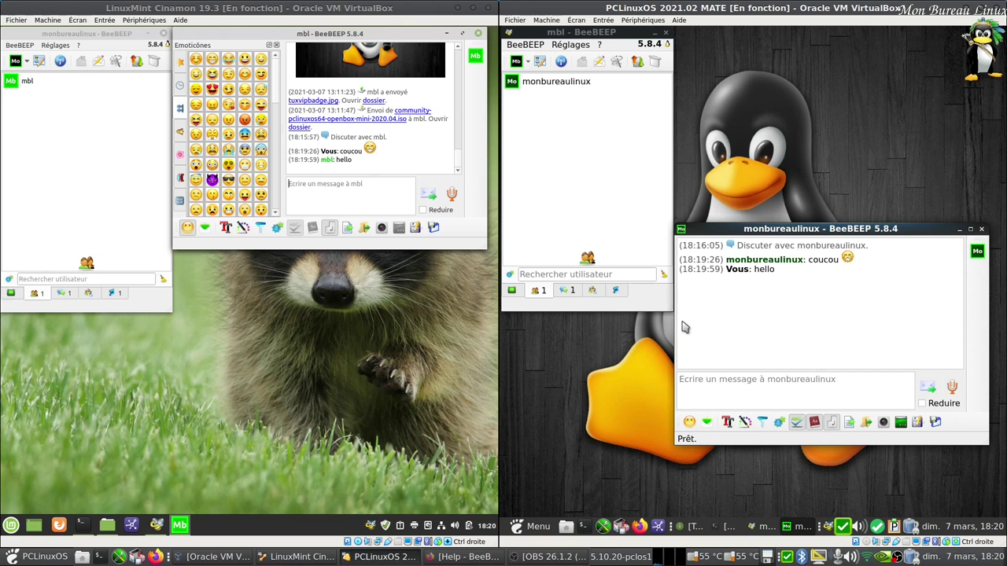
- Send tuxvipbadge.jpg from the PCLinuxOS desktop to the monbureaulinux discussion, confirming the transfer and restoring the main window's place
{"action": "left_click_drag", "start_coordinate": [621, 38], "coordinate": [690, 51]}
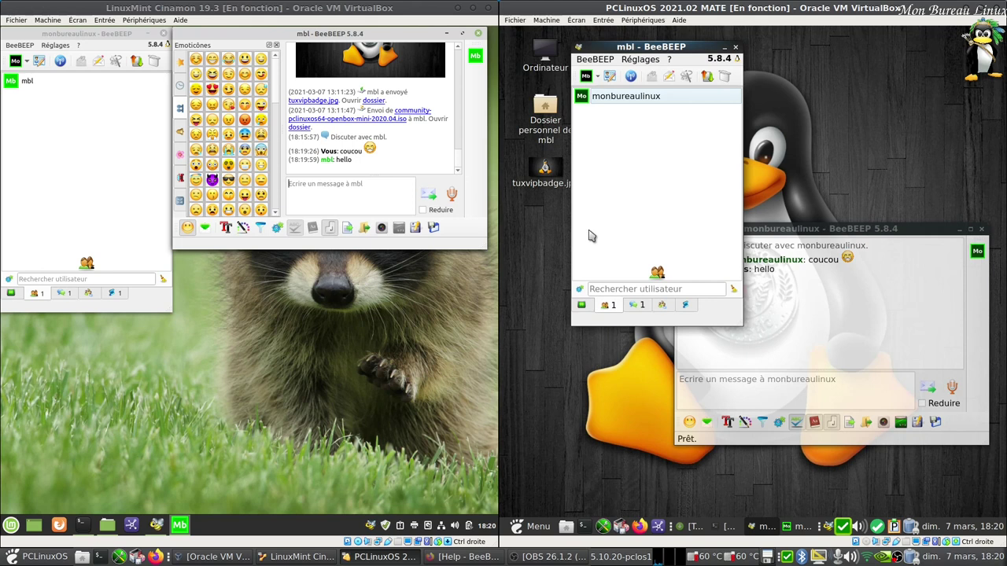
{"action": "left_click_drag", "start_coordinate": [544, 167], "coordinate": [787, 401]}
{"action": "left_click_drag", "start_coordinate": [675, 47], "coordinate": [604, 31]}
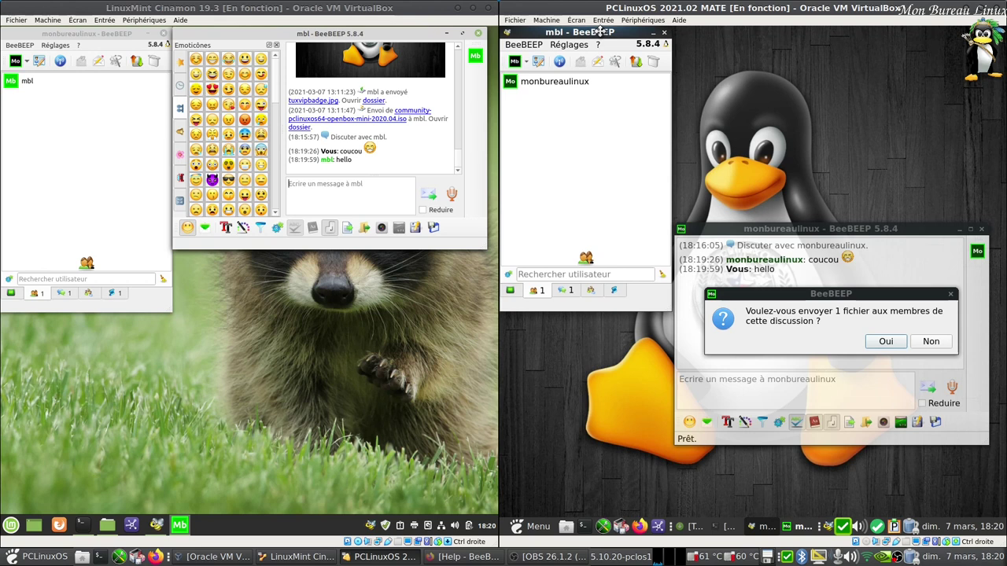
{"action": "left_click", "coordinate": [884, 342]}
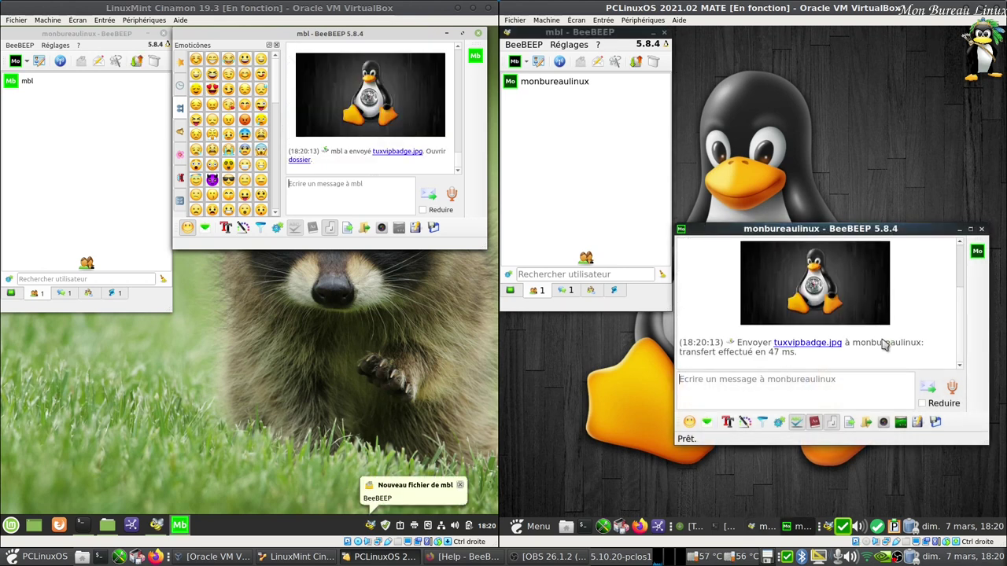
- Send the file community-pclinuxos64-openbox-mini-2020.04.iso from the LinuxMint VM's Téléchargements folder to mbl
{"action": "left_click", "coordinate": [378, 182]}
{"action": "left_click", "coordinate": [347, 228]}
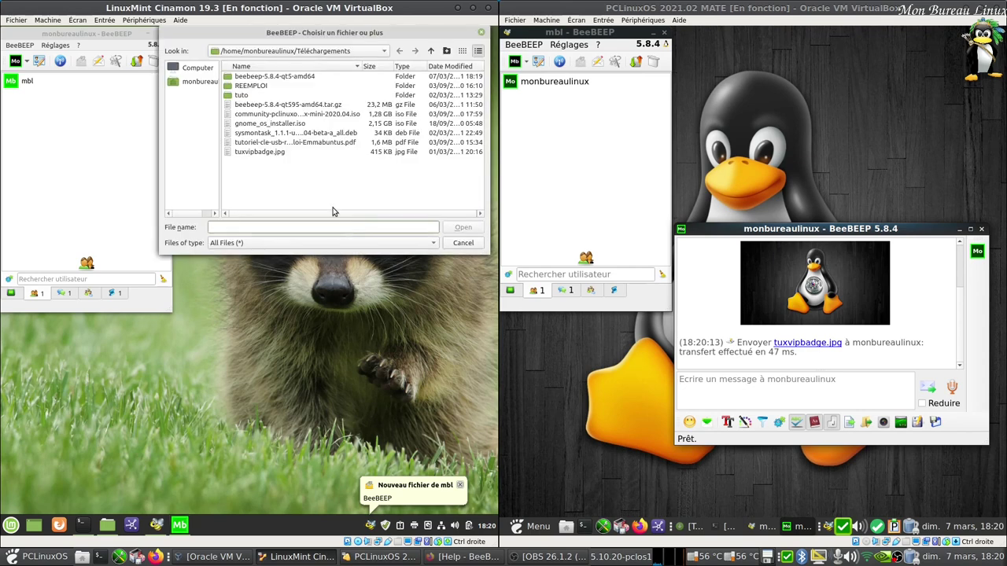
{"action": "left_click", "coordinate": [329, 115]}
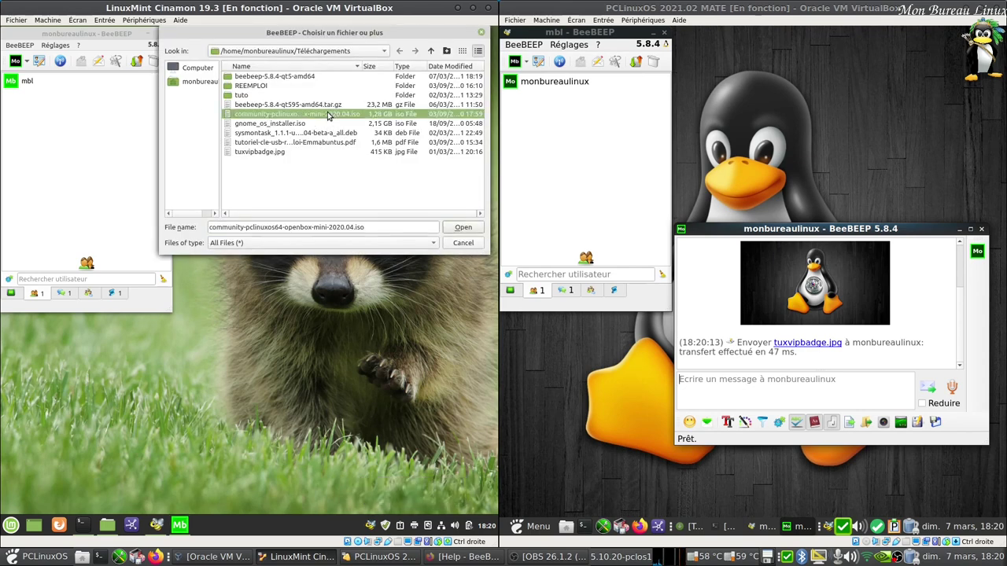
{"action": "left_click", "coordinate": [463, 228]}
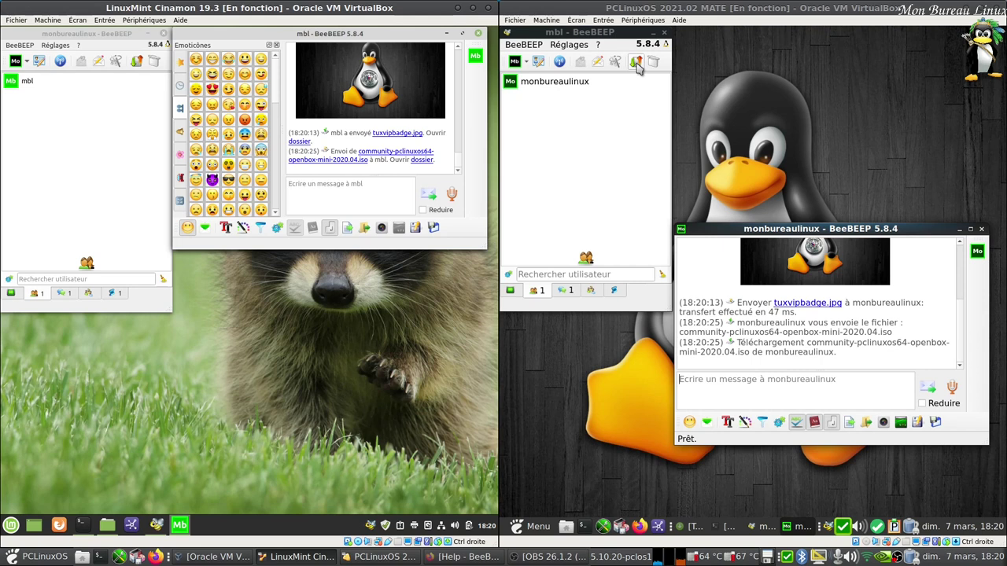
- Show the file transfer pane in the LinuxMint BeeBEEP and close the emoticons pane of the mbl discussion
{"action": "left_click", "coordinate": [136, 61]}
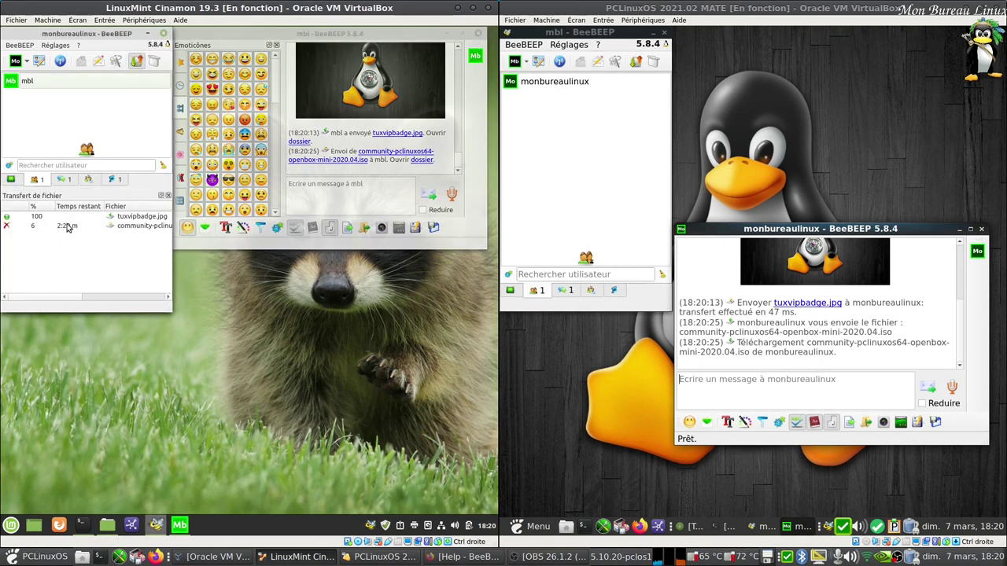
{"action": "mouse_move", "coordinate": [69, 298]}
{"action": "left_mouse_down"}
{"action": "mouse_move", "coordinate": [168, 301]}
{"action": "mouse_move", "coordinate": [58, 305]}
{"action": "left_mouse_up"}
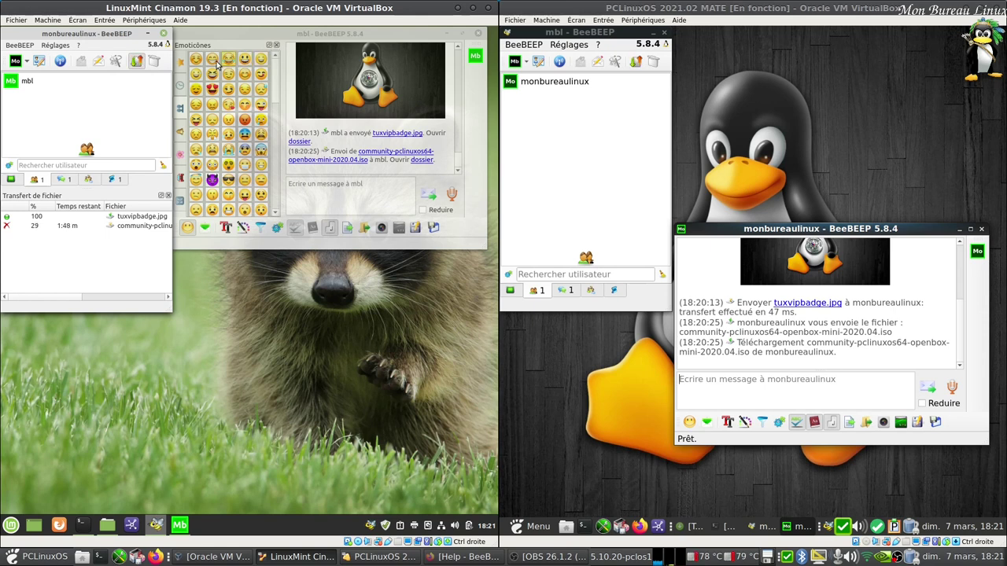
{"action": "left_click", "coordinate": [276, 45]}
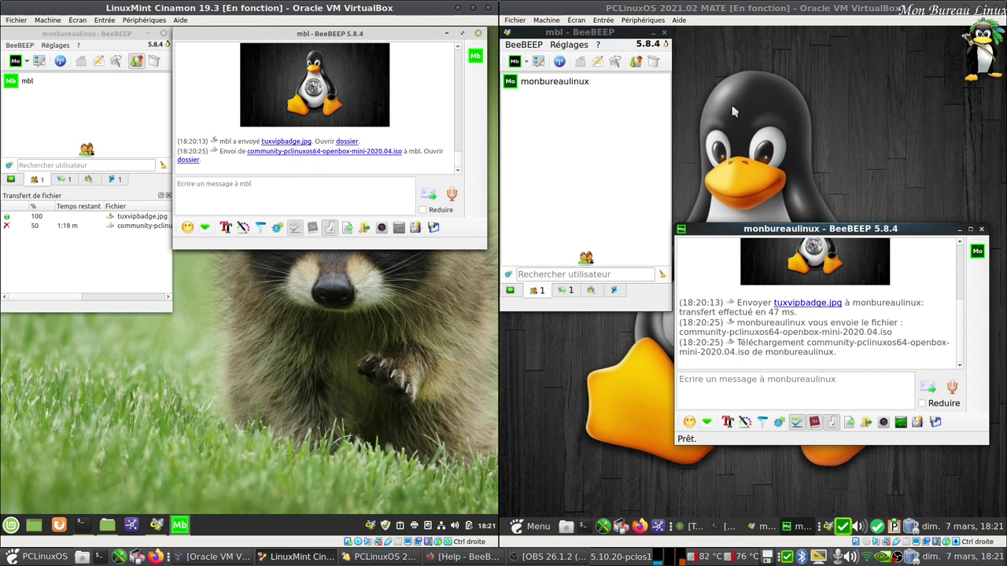
- View the PCLinuxOS BeeBEEP's discussion dictionary chooser, browse from dictionaries up to Téléchargements, and cancel without choosing a dictionary
{"action": "left_click", "coordinate": [569, 45]}
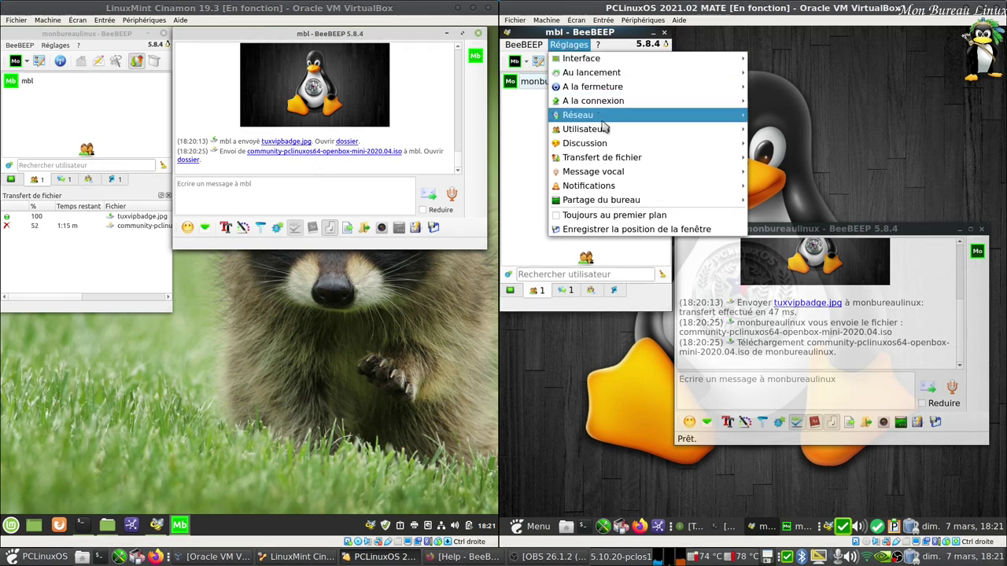
{"action": "mouse_move", "coordinate": [615, 159]}
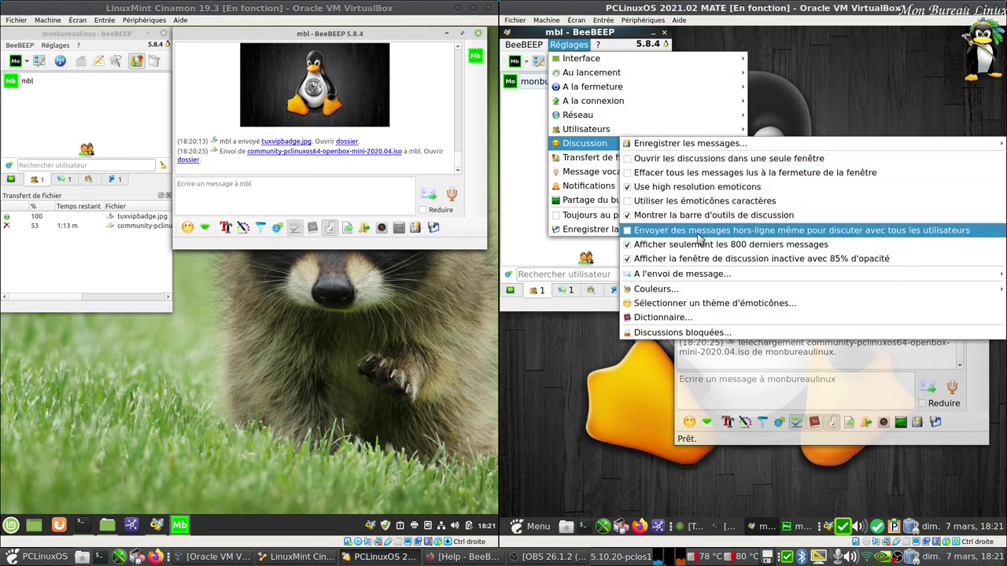
{"action": "left_click", "coordinate": [696, 319]}
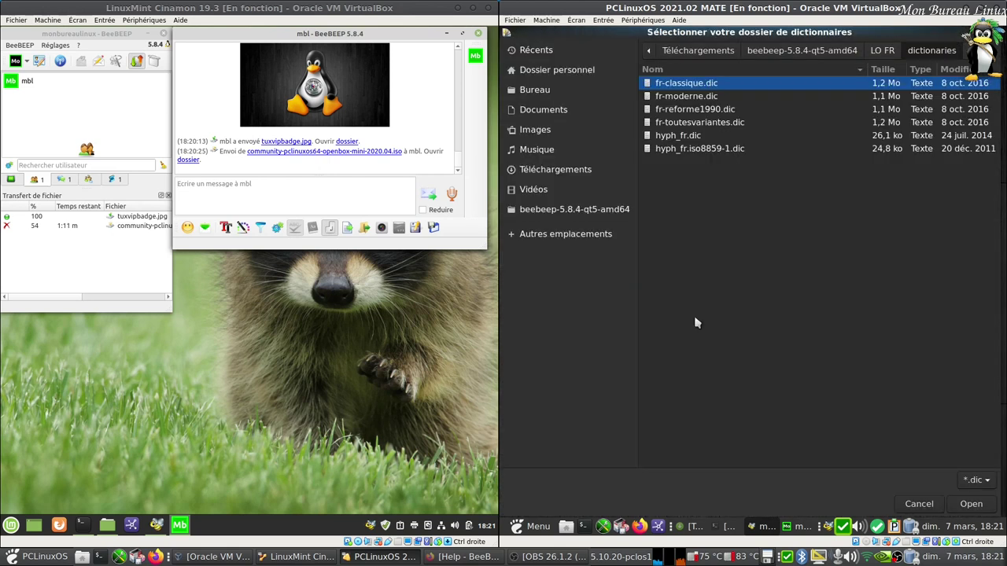
{"action": "left_click", "coordinate": [879, 52]}
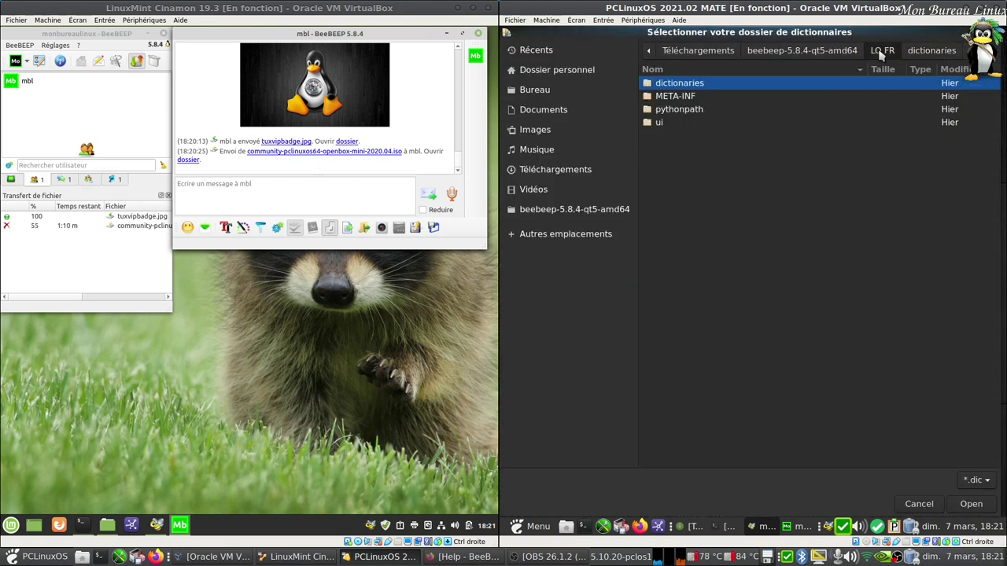
{"action": "left_click", "coordinate": [831, 53]}
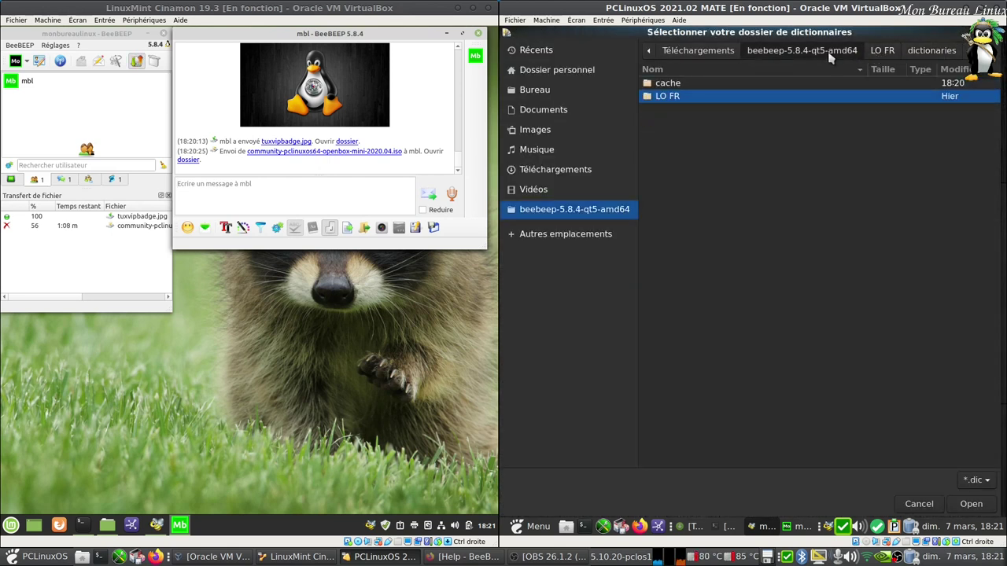
{"action": "left_click", "coordinate": [714, 55]}
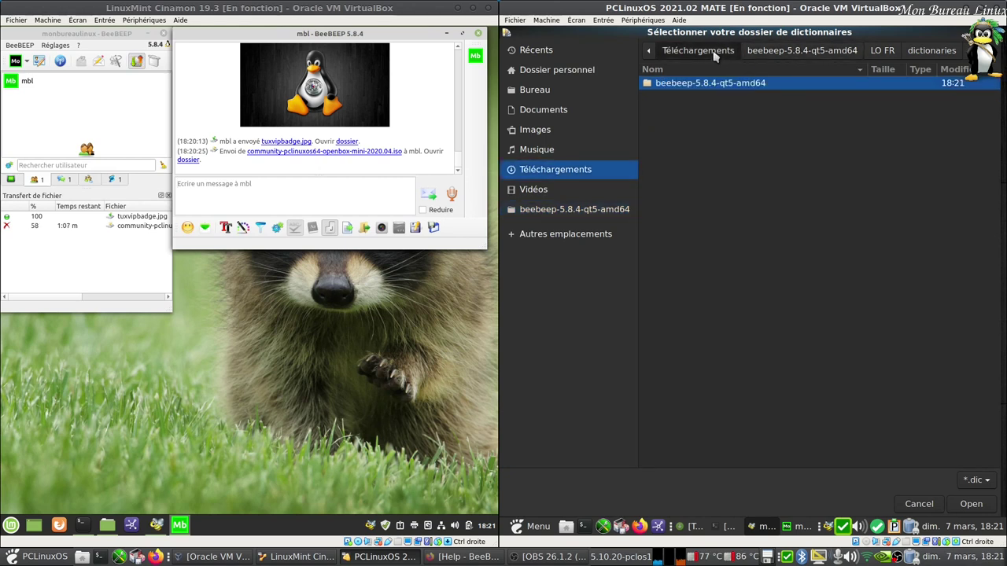
{"action": "left_click", "coordinate": [918, 504]}
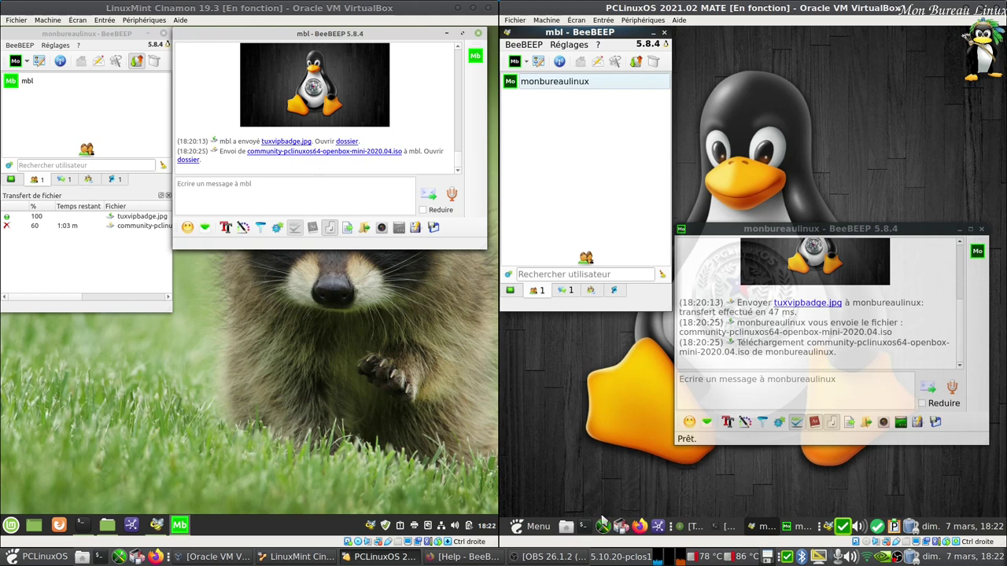
- Examine the Grammalecte file in Téléchargements and the LO FR folder inside beebeep-5.8.4-qt5-amd64 in the file manager, then close it
{"action": "left_click", "coordinate": [566, 526]}
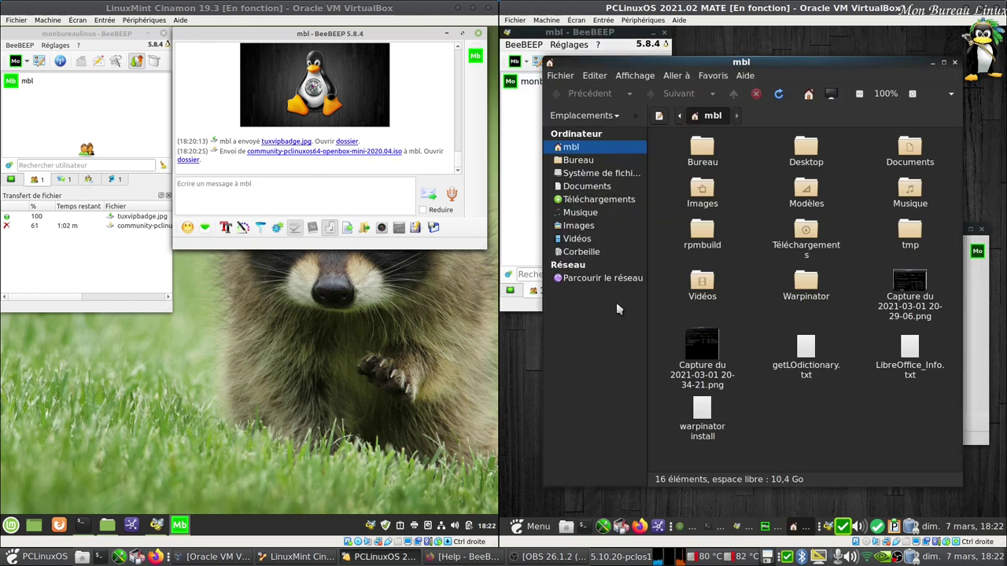
{"action": "left_click", "coordinate": [595, 201]}
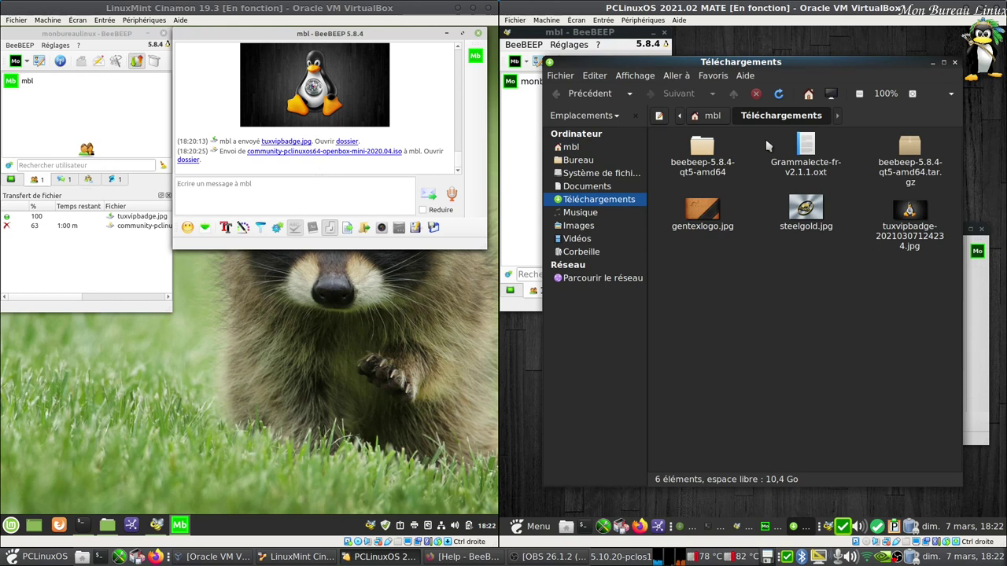
{"action": "left_click", "coordinate": [797, 154]}
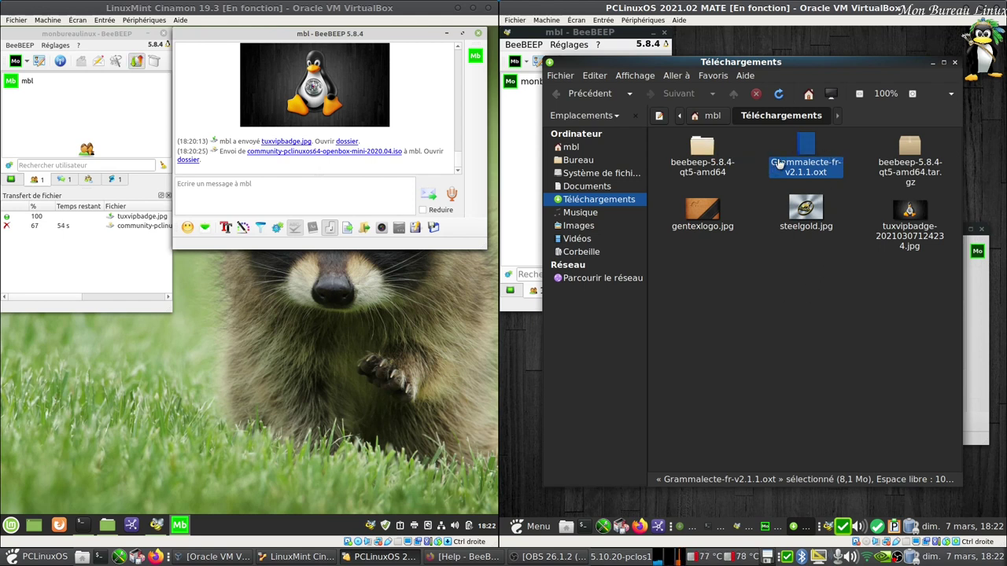
{"action": "double_click", "coordinate": [704, 151]}
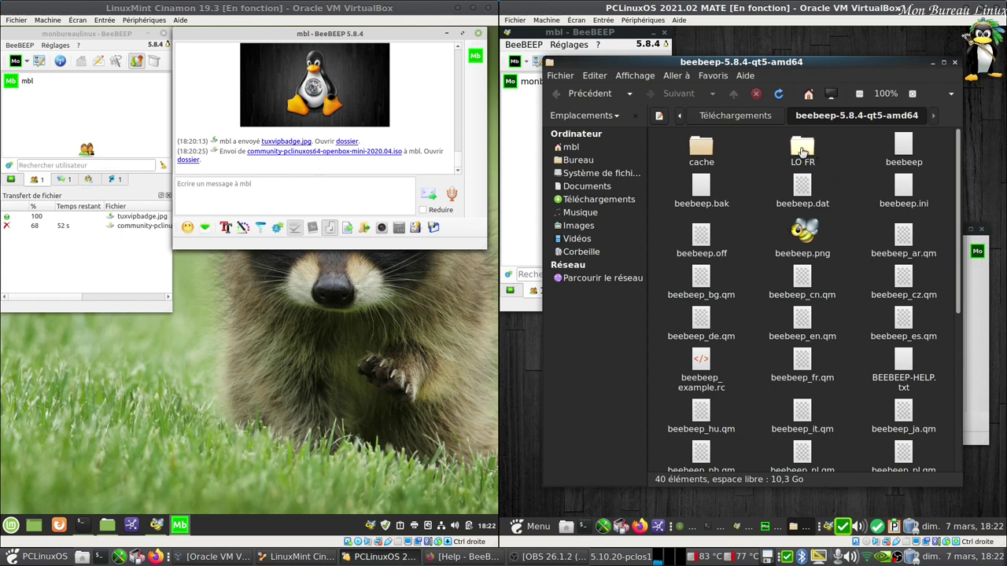
{"action": "double_click", "coordinate": [803, 150]}
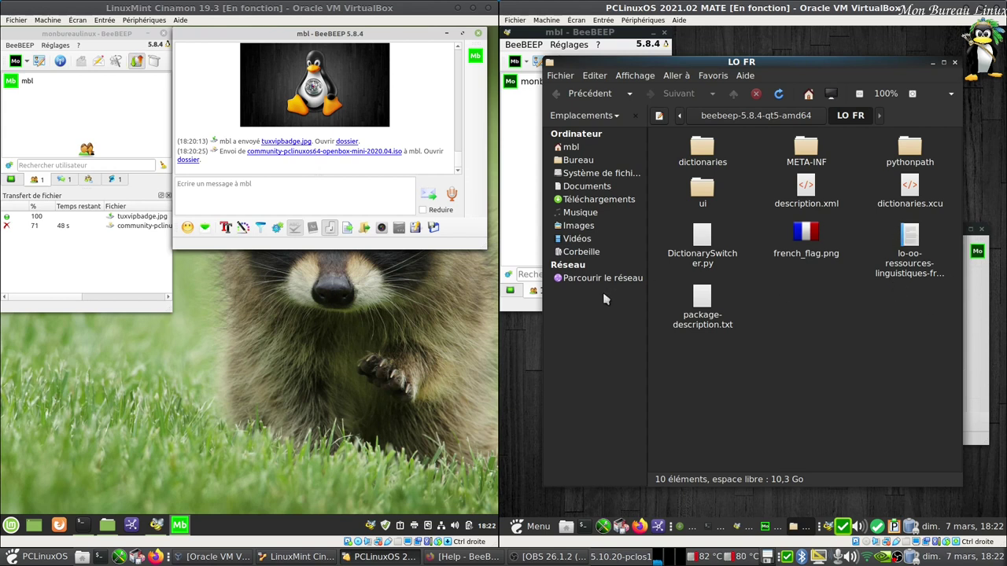
{"action": "left_click", "coordinate": [296, 229]}
{"action": "left_click", "coordinate": [954, 62]}
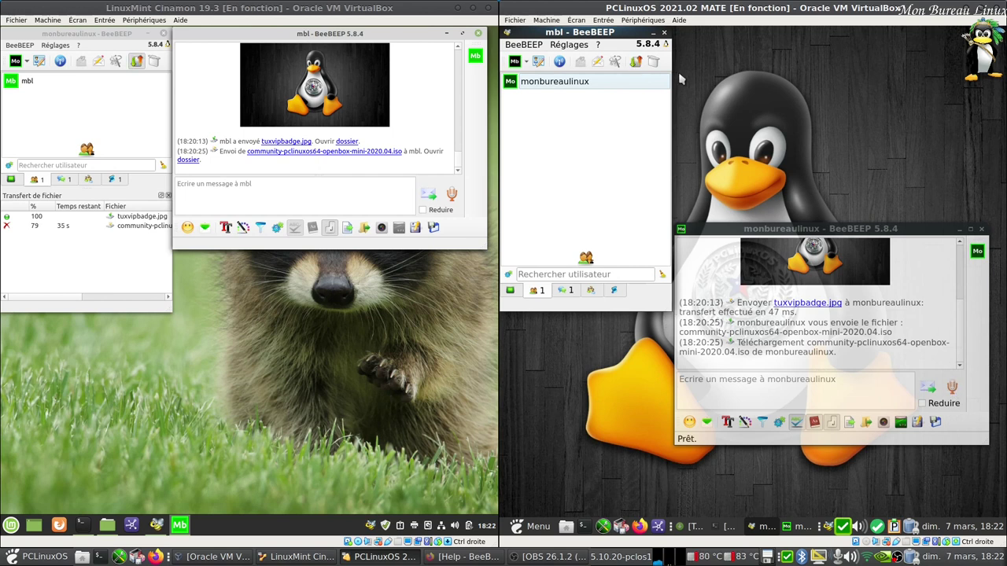
- Show the file transfer pane in the PCLinuxOS BeeBEEP, check the ISO transfer's progress and status, and return to the discussion
{"action": "left_click", "coordinate": [636, 63]}
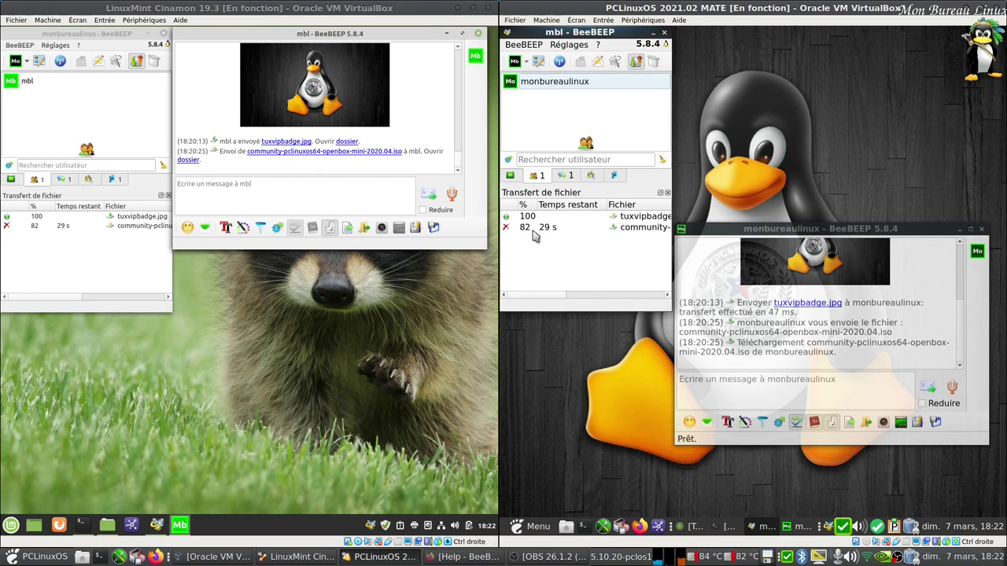
{"action": "left_click_drag", "start_coordinate": [526, 296], "coordinate": [655, 297]}
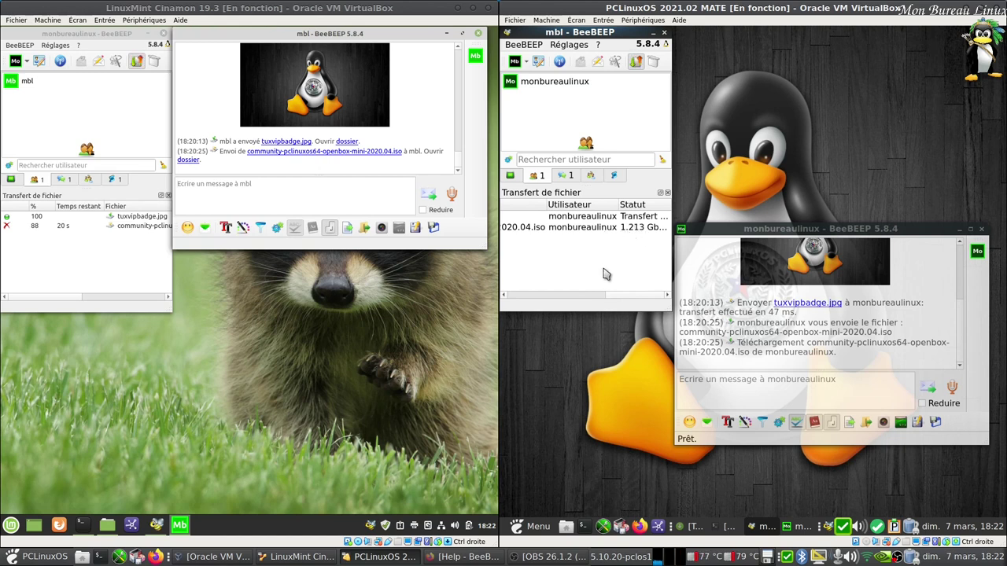
{"action": "left_click_drag", "start_coordinate": [625, 295], "coordinate": [525, 304]}
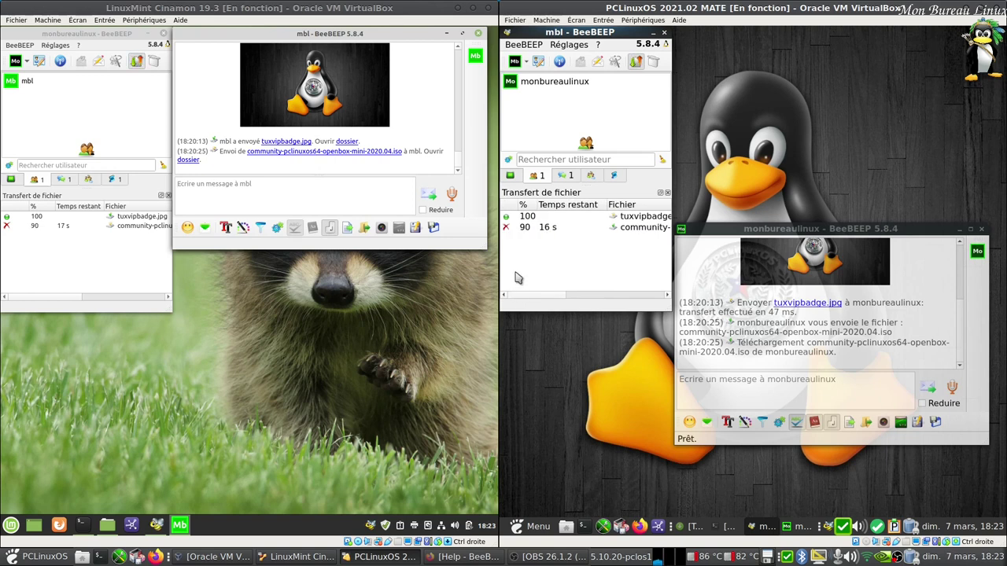
{"action": "left_click", "coordinate": [521, 46]}
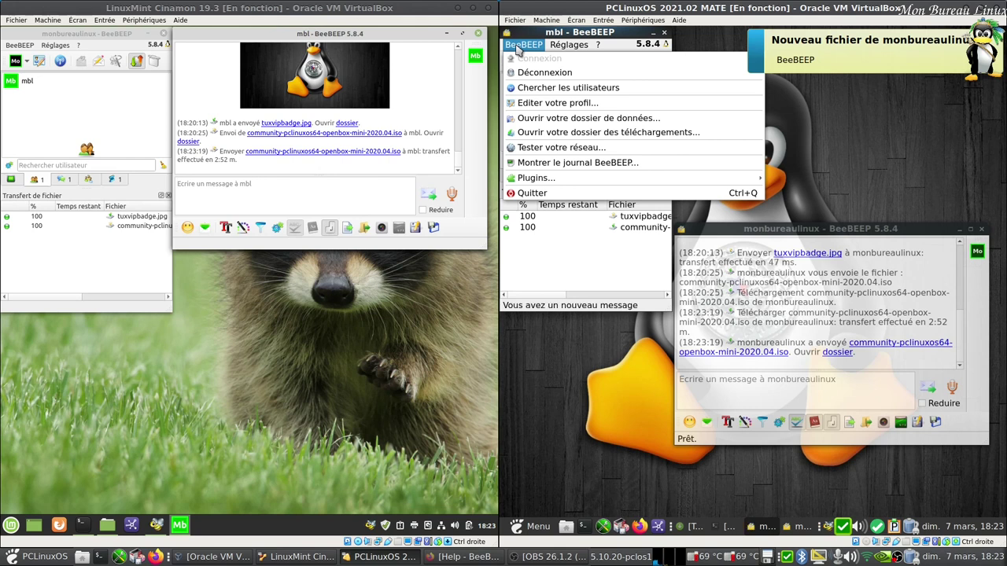
{"action": "left_click", "coordinate": [863, 127]}
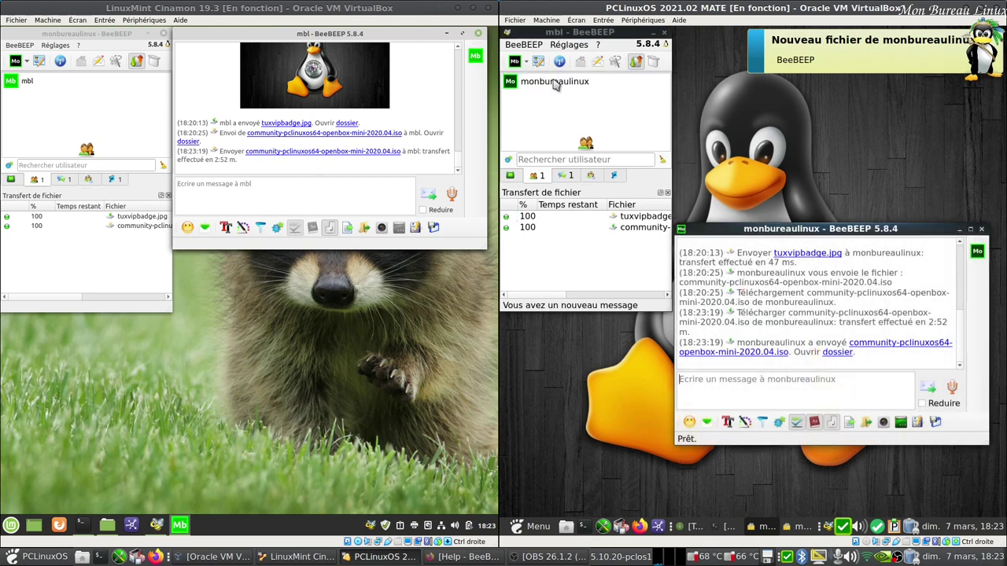
- View the folder holding the received community-pclinuxos64-openbox-mini-2020.04.iso from the PCLinuxOS discussion with monbureaulinux, and close the file manager
{"action": "double_click", "coordinate": [556, 82]}
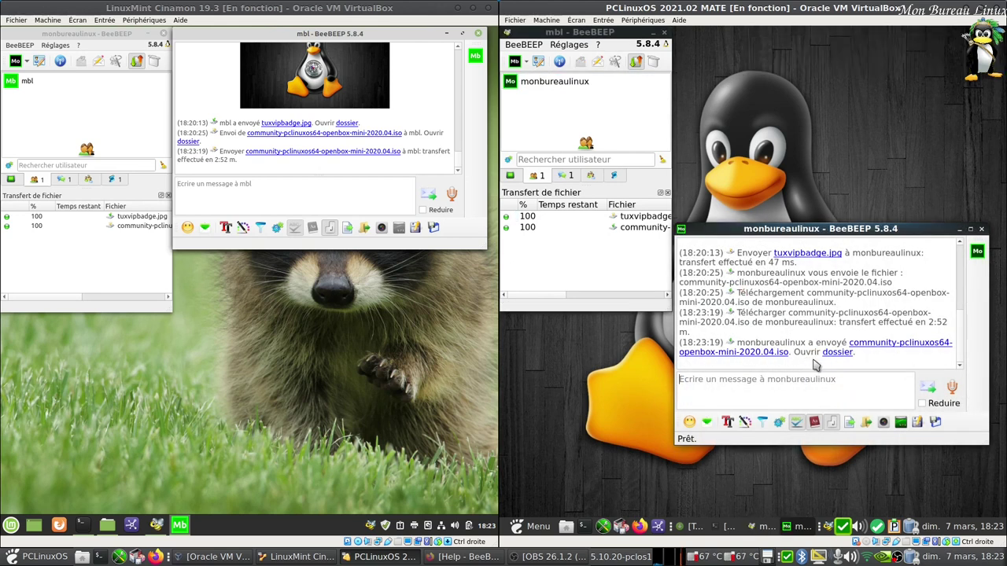
{"action": "left_click", "coordinate": [837, 353]}
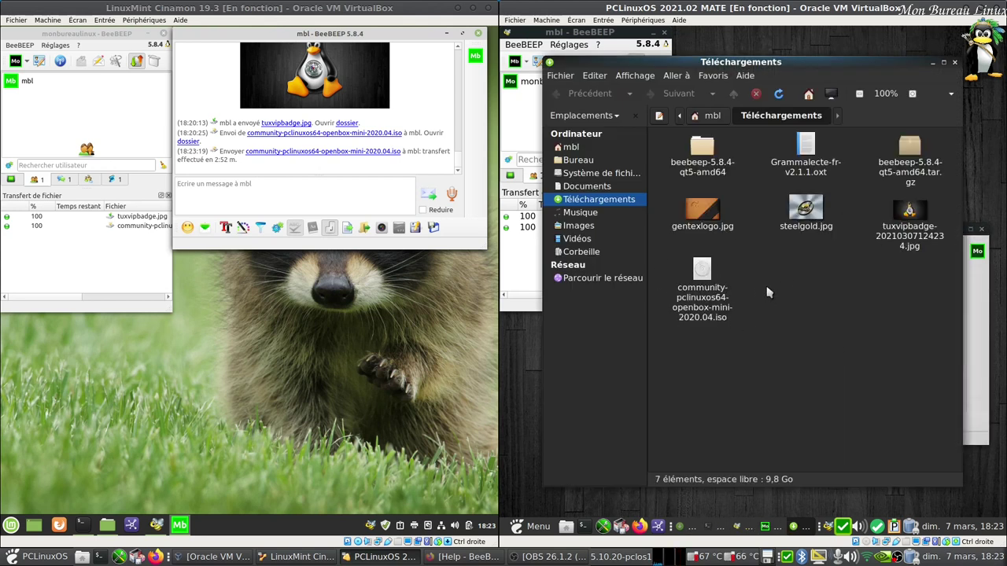
{"action": "left_click", "coordinate": [955, 63]}
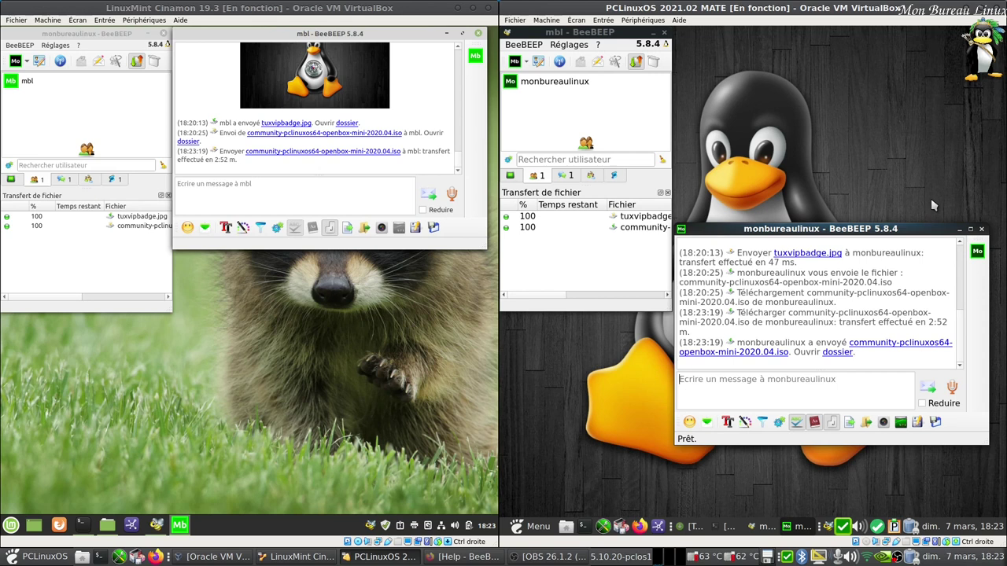
- Close the monbureaulinux discussion window in PCLinuxOS and the mbl discussion window in LinuxMint, keeping both main BeeBEEP windows open
{"action": "left_click", "coordinate": [981, 229]}
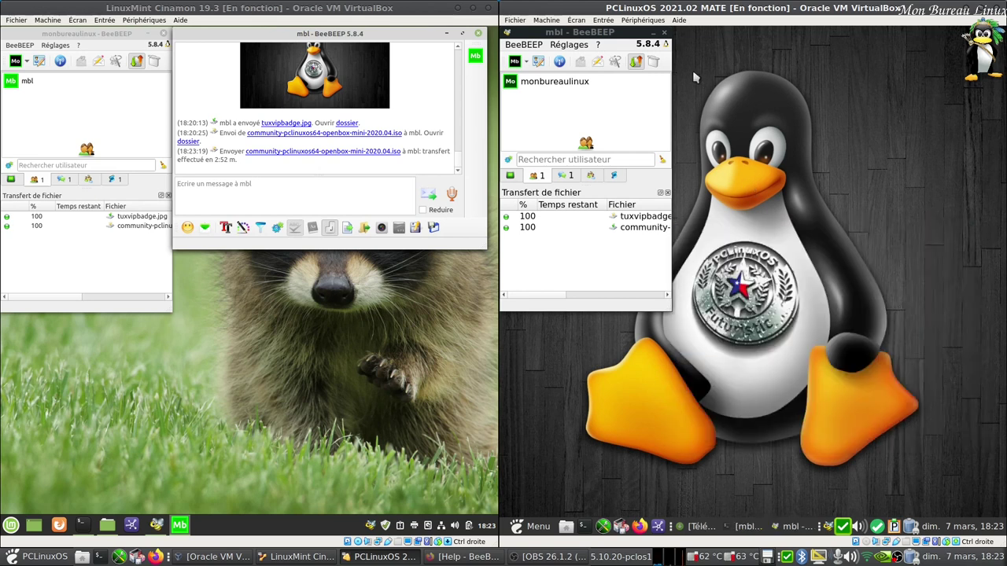
{"action": "left_click", "coordinate": [98, 272]}
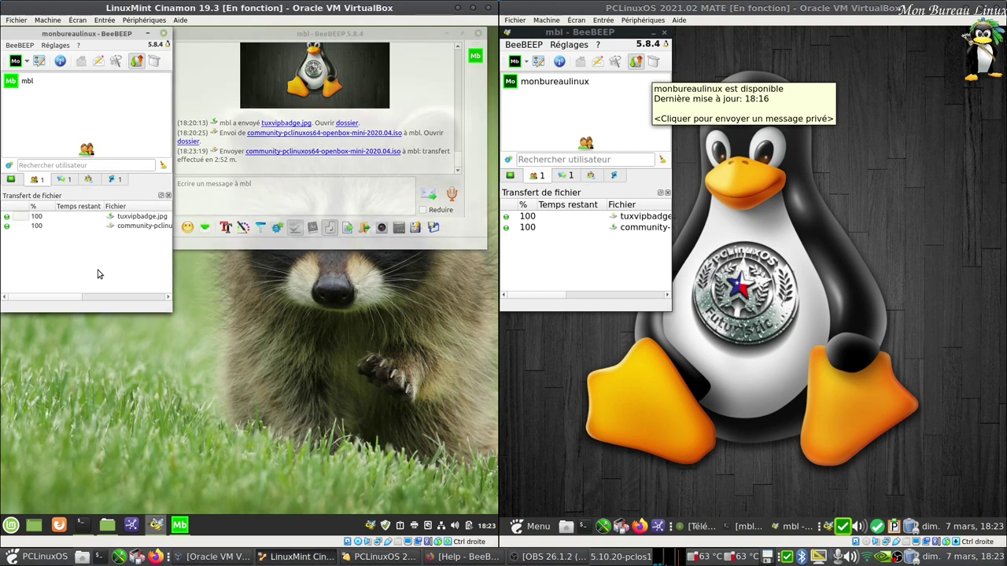
{"action": "left_click", "coordinate": [478, 34]}
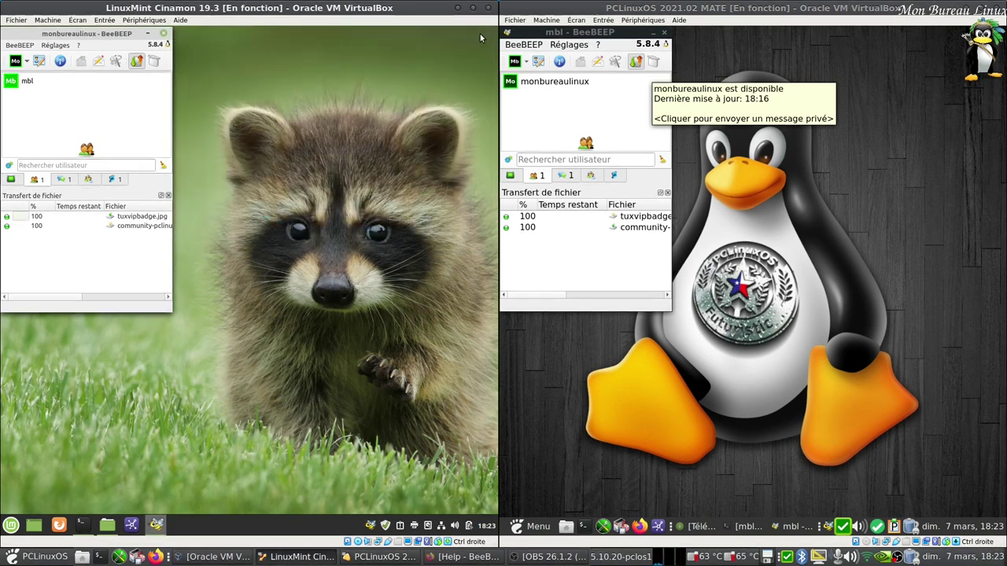